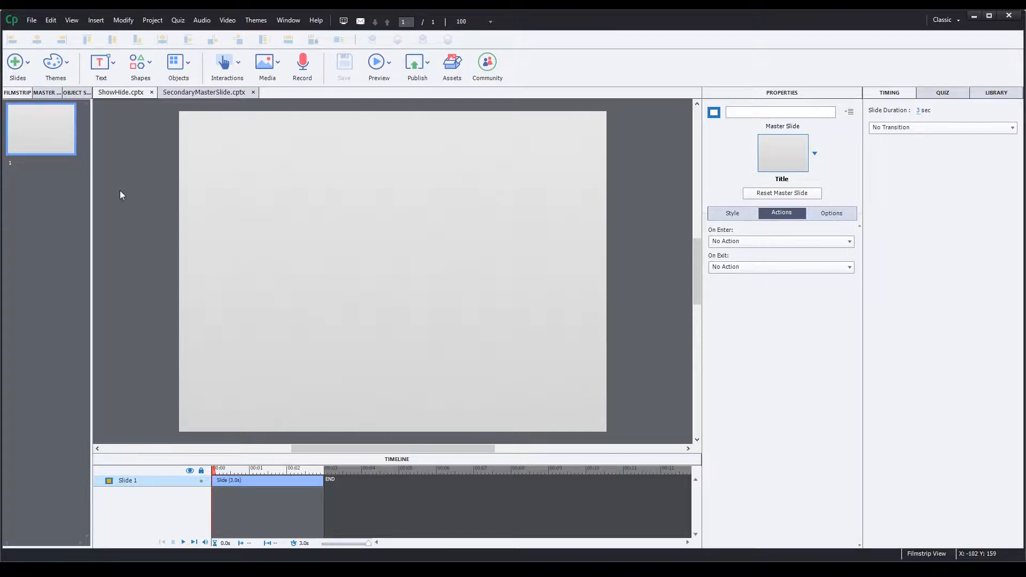
Step: Draw a rounded rectangle about 211 by 77 px in the upper-right corner of the main master slide
click(47, 92)
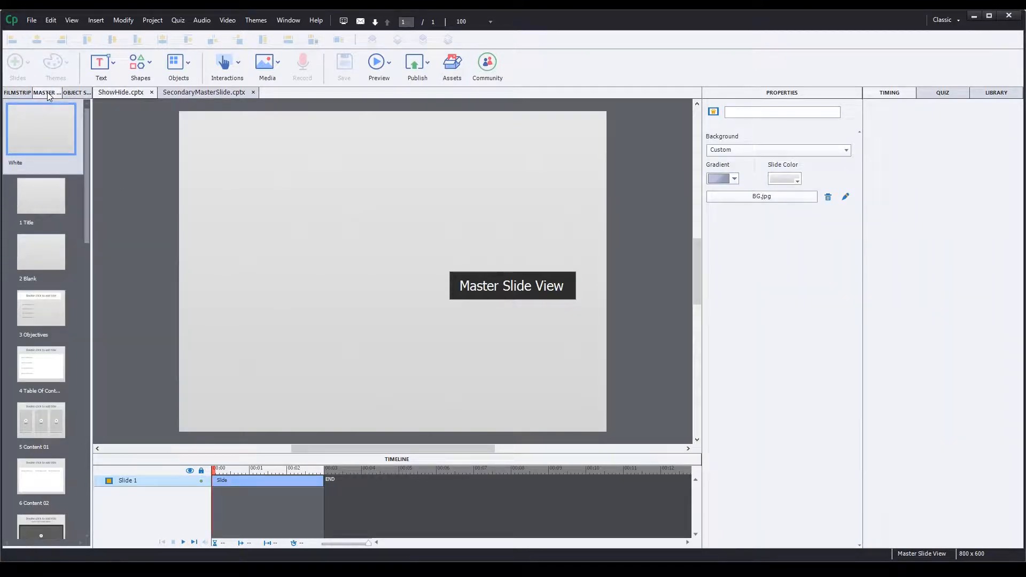
click(144, 64)
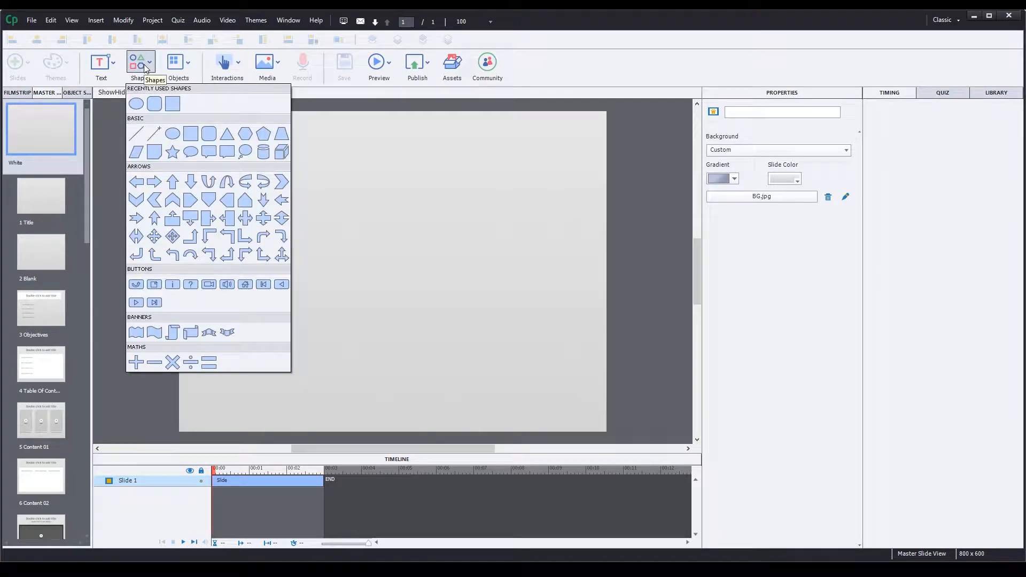
click(154, 103)
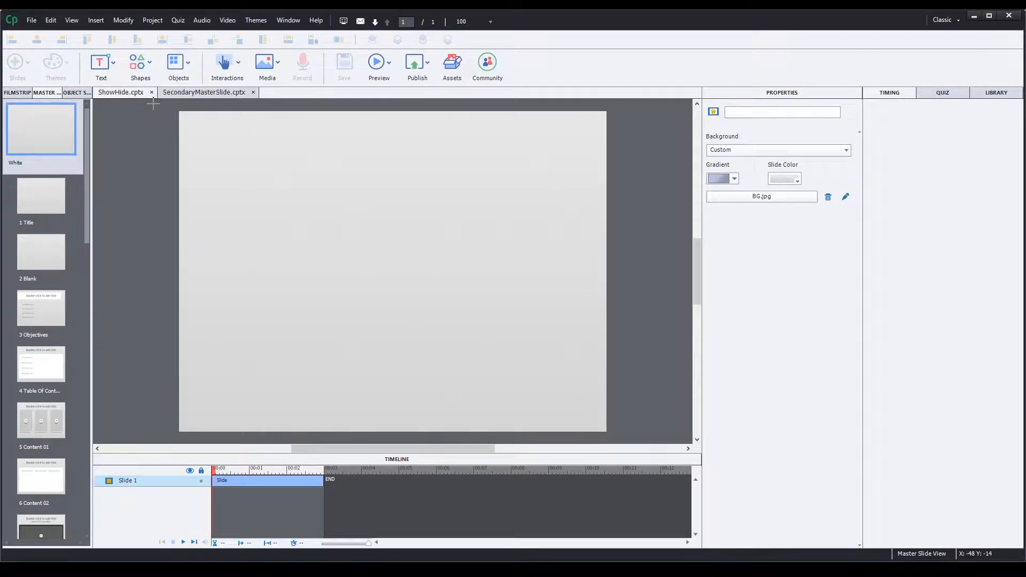
drag(599, 119, 485, 160)
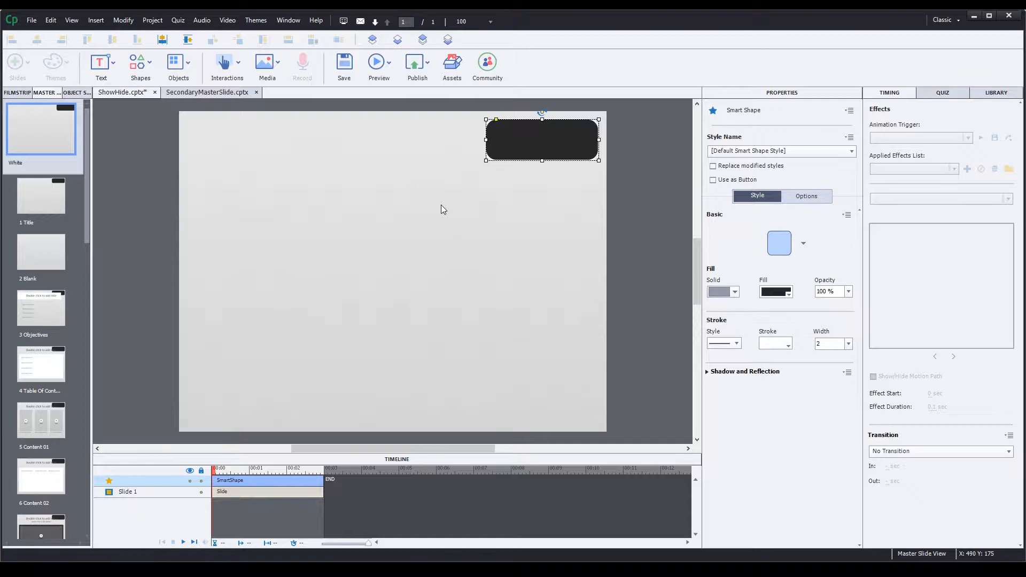
Step: Label the rounded rectangle "Hover" and apply the HoverButton style to it
double_click(522, 156)
text(Hover)
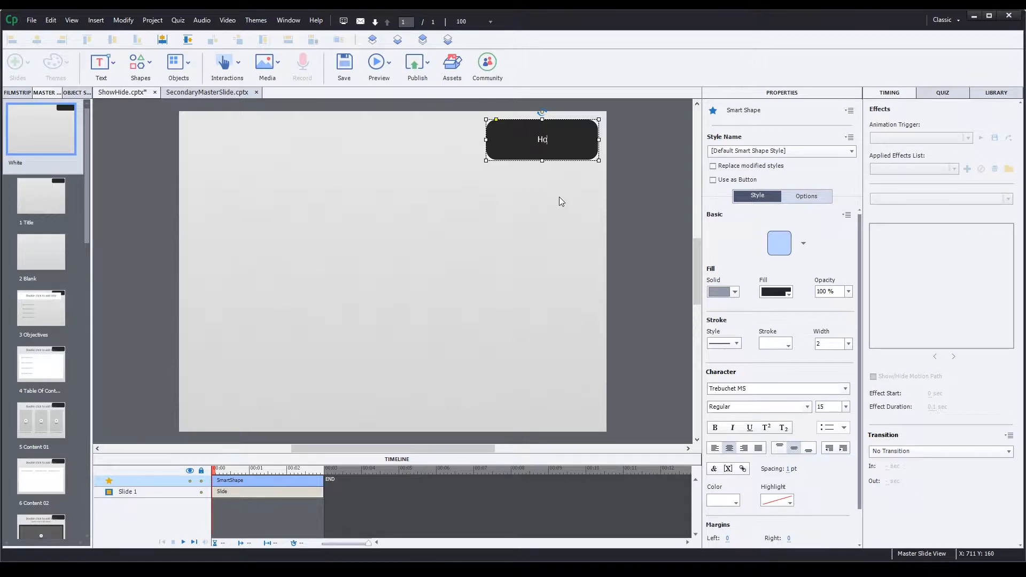
click(824, 151)
click(769, 247)
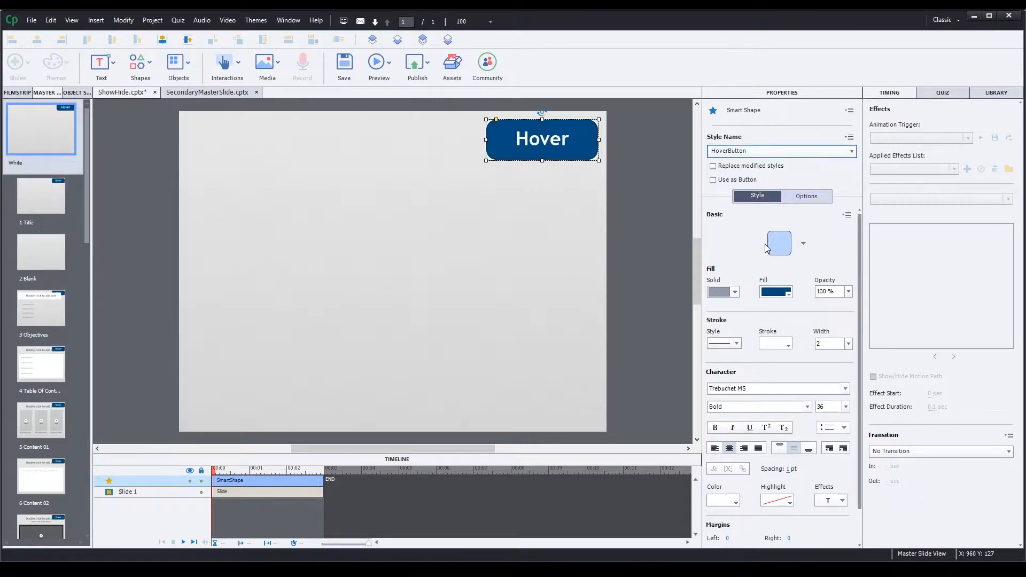
Step: Duplicate the Hover button, place the copy just below the original and change its label to "Waiting"
key(ctrl+d)
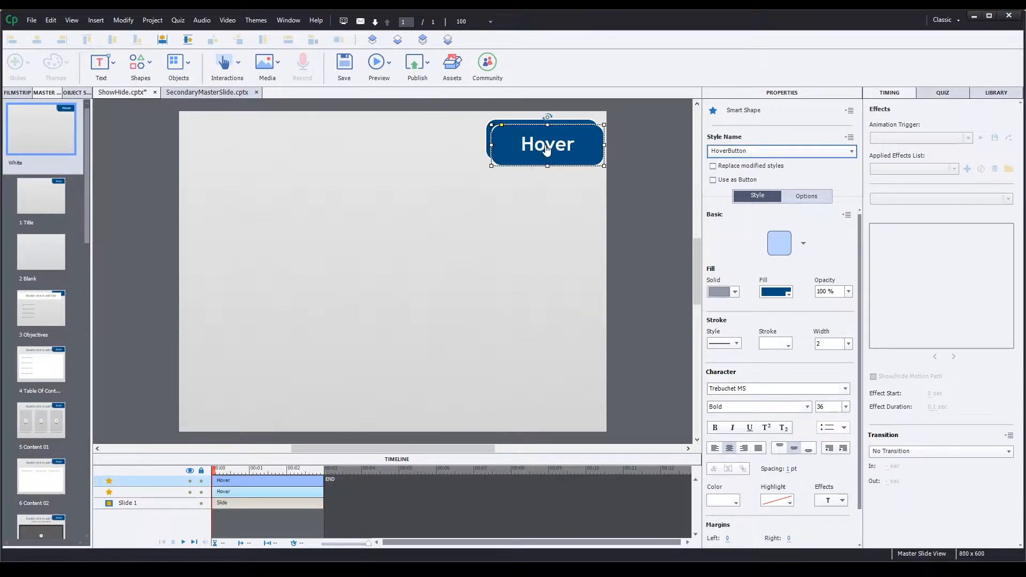
drag(545, 145, 544, 196)
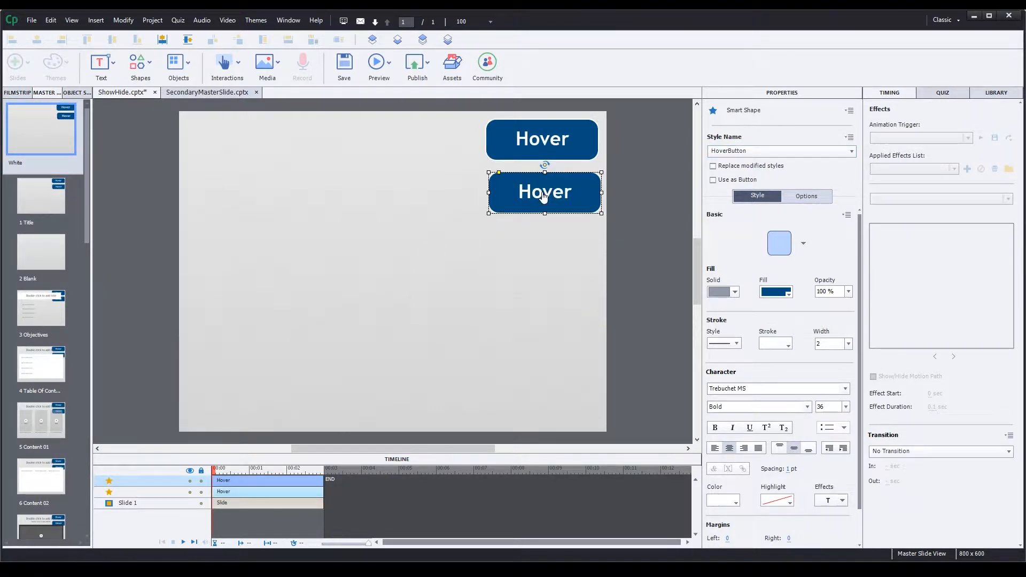
double_click(580, 181)
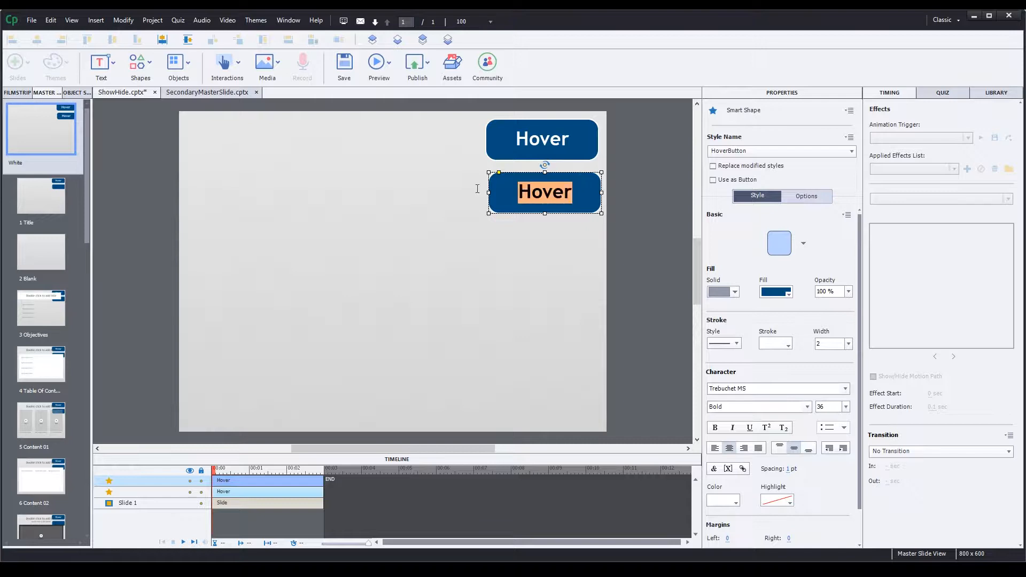
text(Waiting)
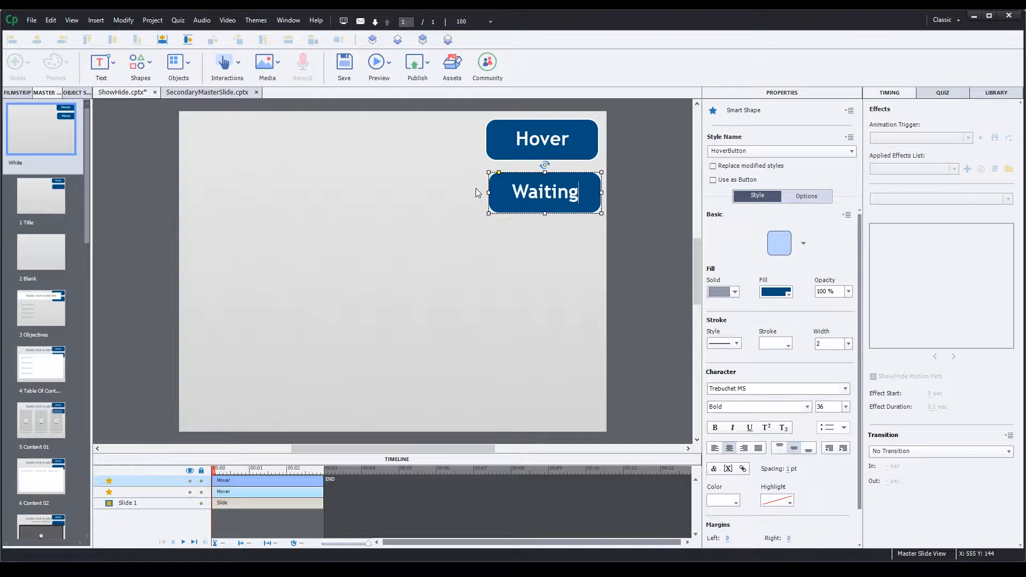
Step: Apply the WaitingButton style to the Waiting button on the main master slide
click(851, 151)
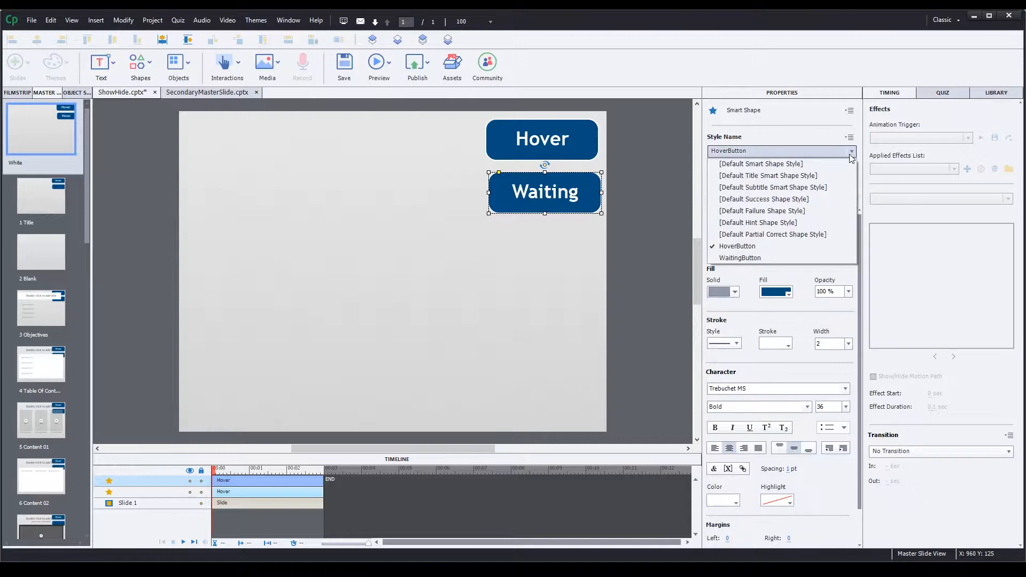
click(783, 258)
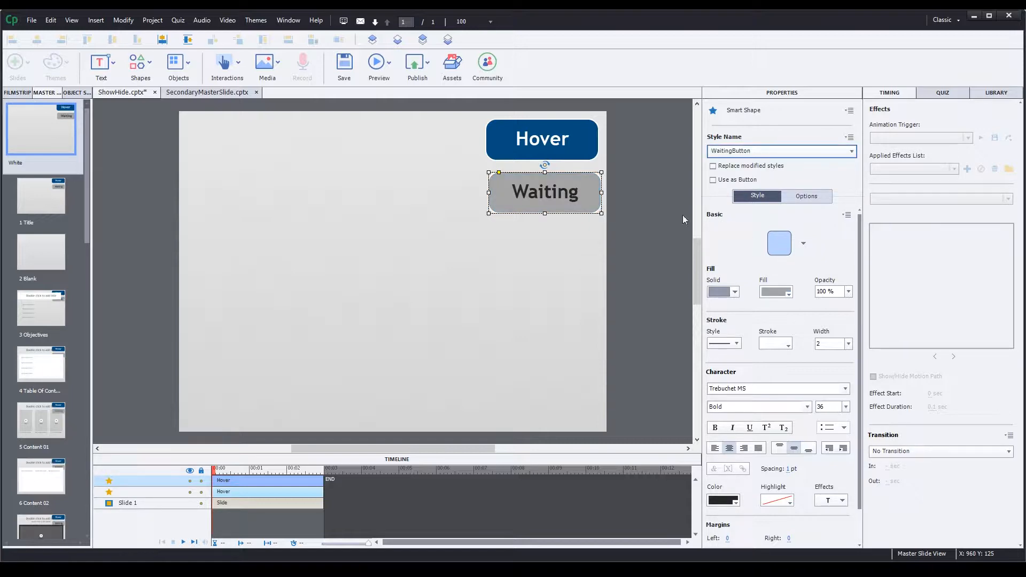
click(573, 236)
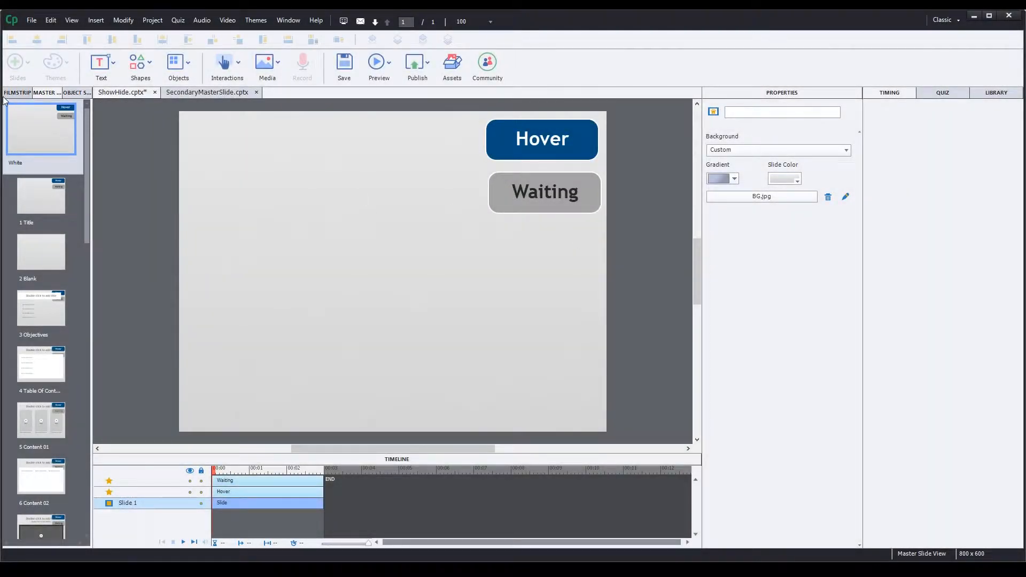
Step: Return to the filmstrip slides and draw an oval about 296 by 256 px in the lower-right area of slide 1
click(7, 94)
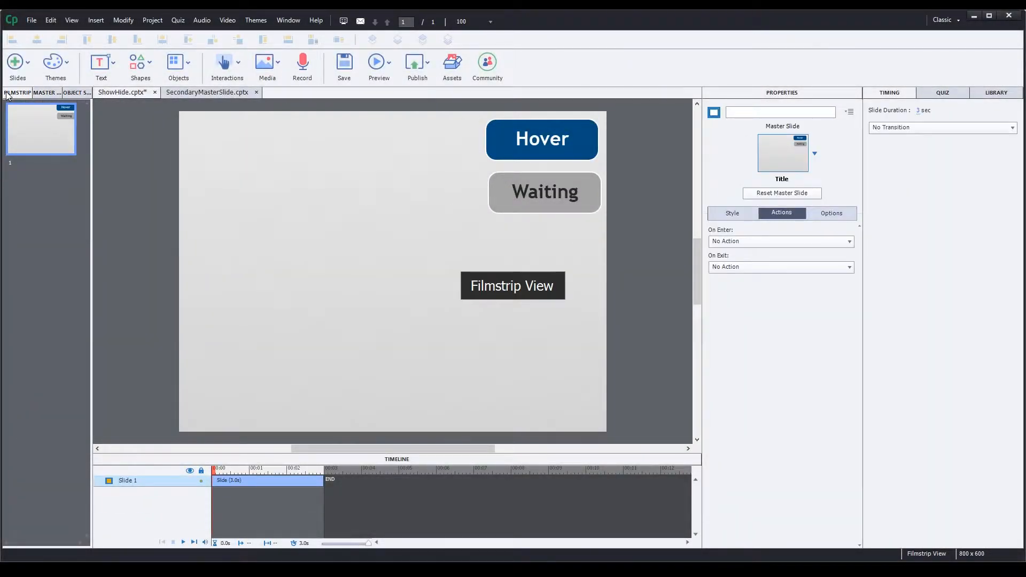
click(140, 63)
click(163, 106)
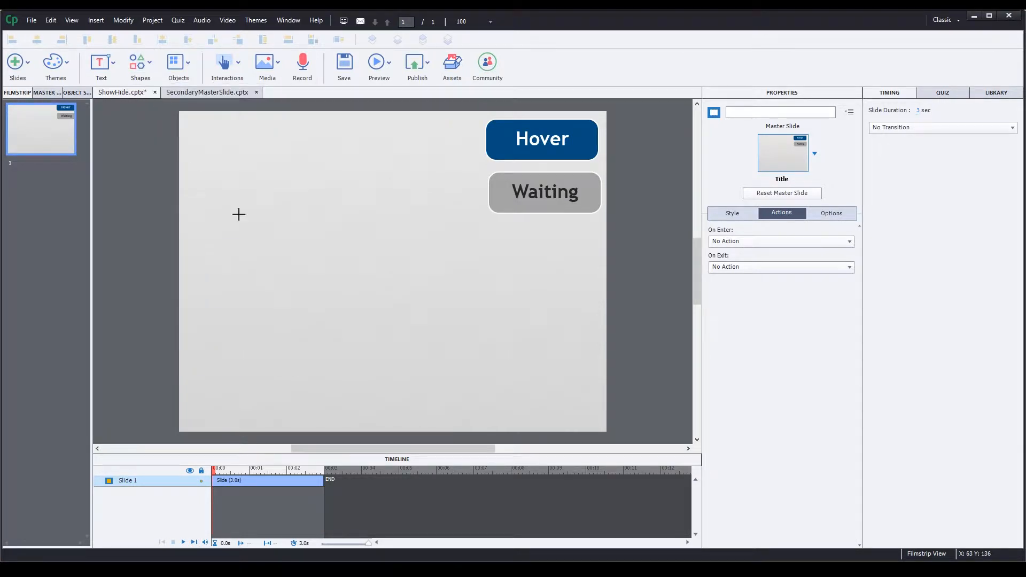
drag(575, 256, 418, 393)
Step: Rename the oval shape on slide 1 as OvalTarget
double_click(758, 112)
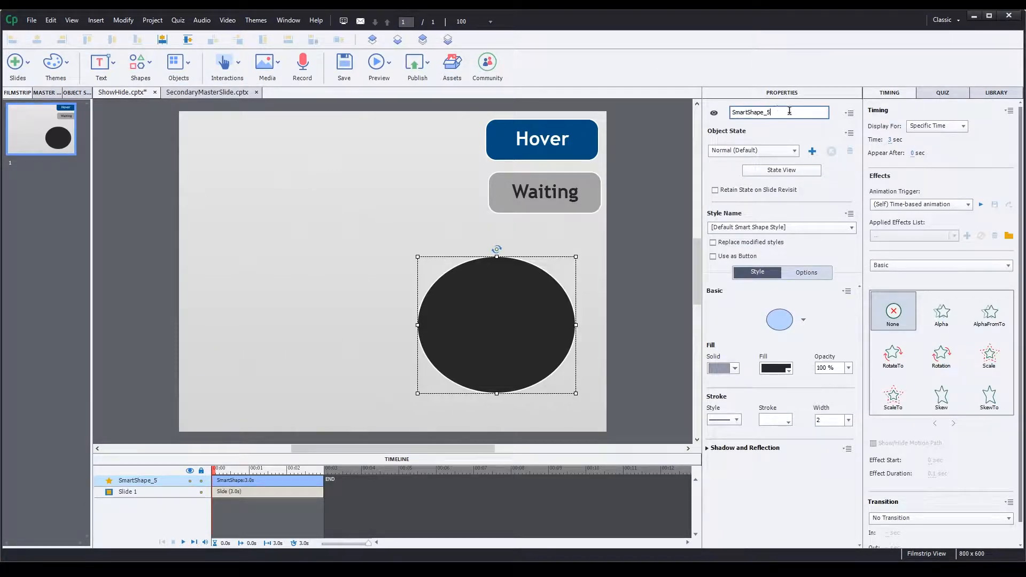
text(OvalTarget)
key(Return)
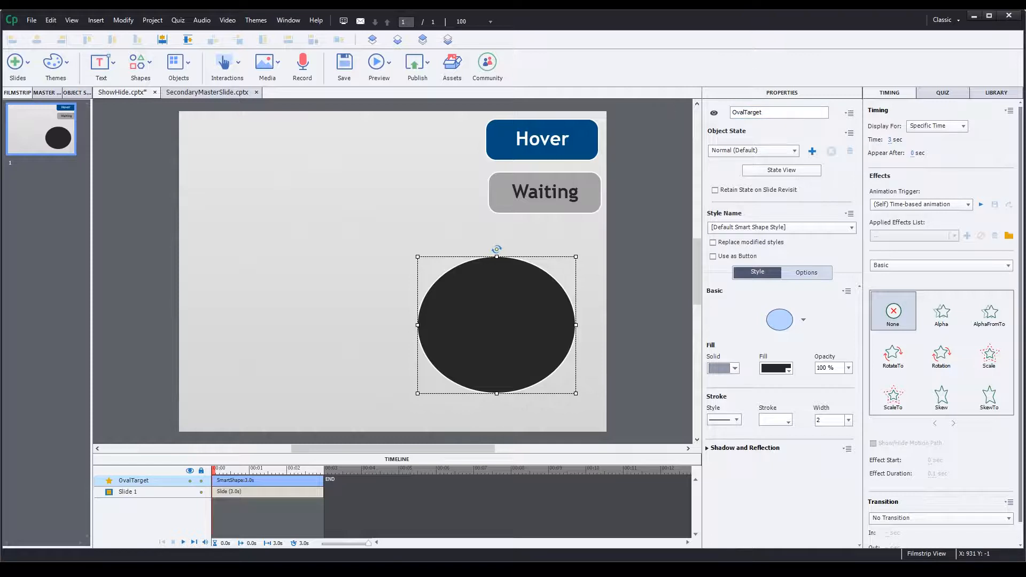
Step: Preview the project as HTML5 in the browser and inspect the oval's element with the developer tools
click(384, 70)
click(420, 204)
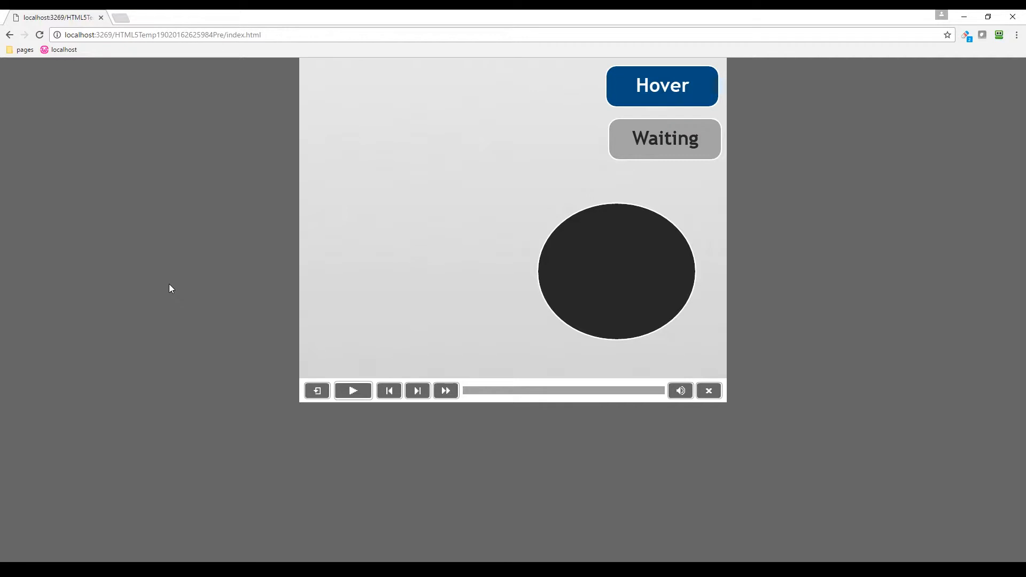
key(F12)
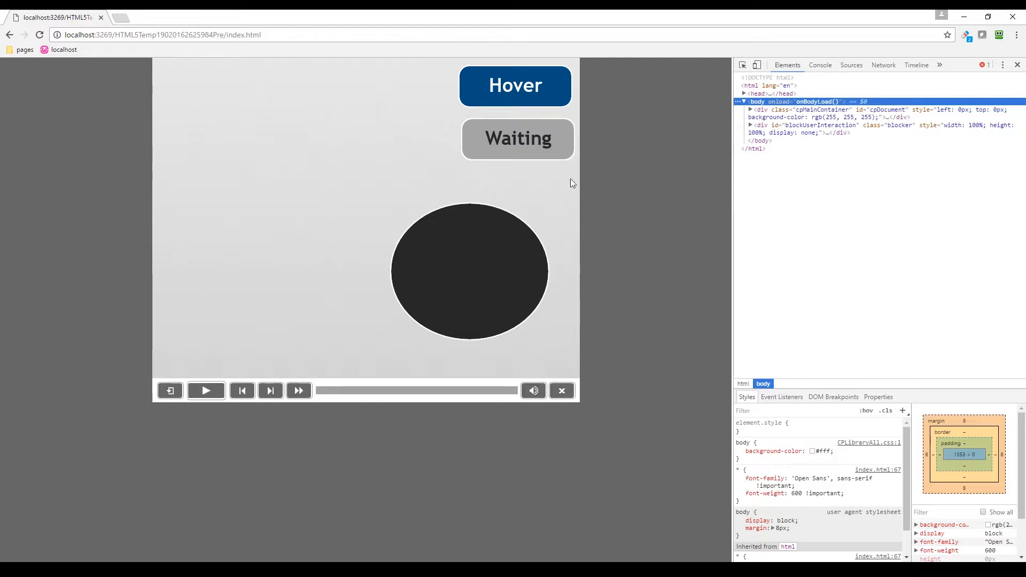
click(742, 66)
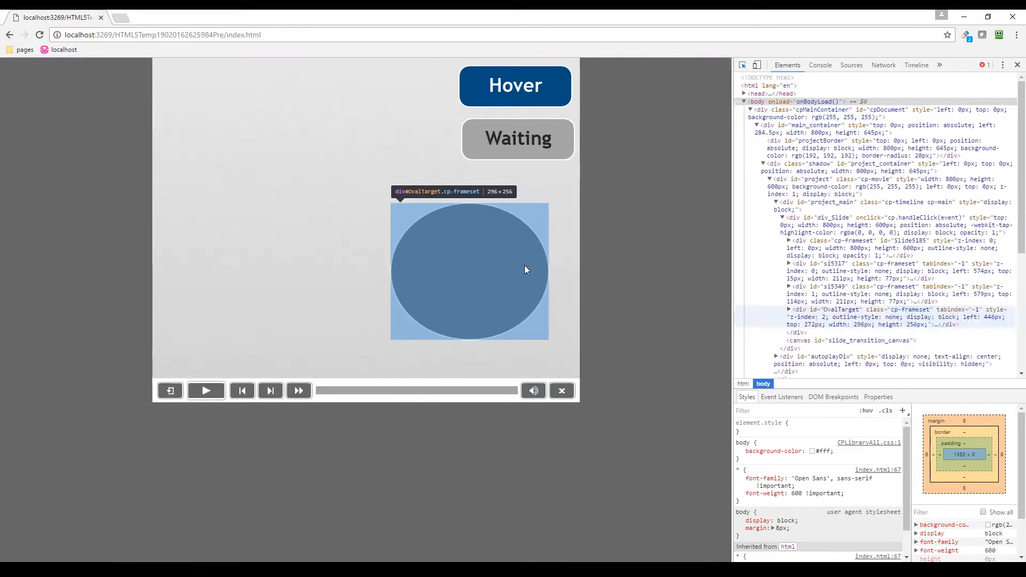
click(525, 267)
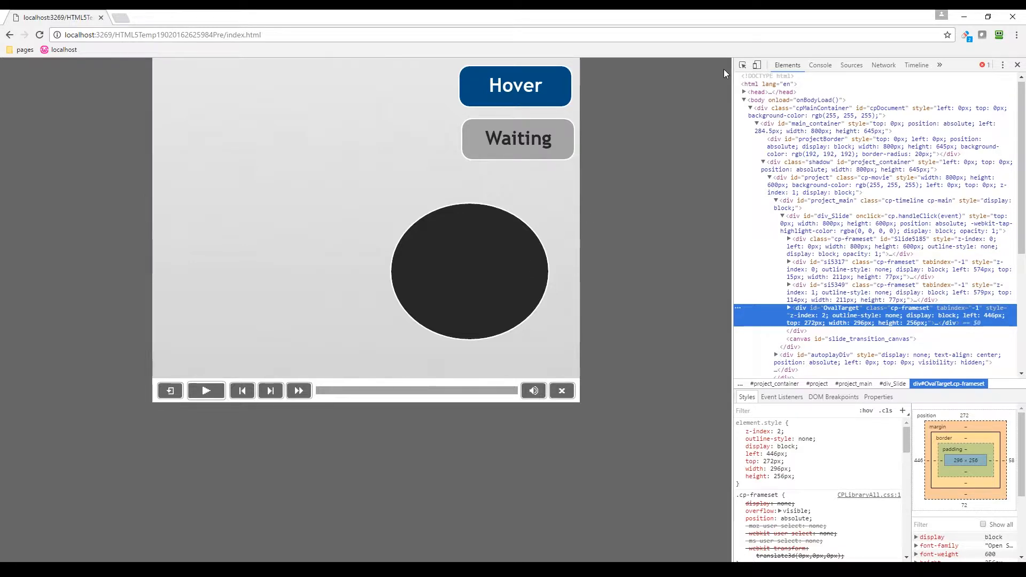
Step: Inspect the elements of the Waiting and Hover buttons to examine their ids
click(743, 65)
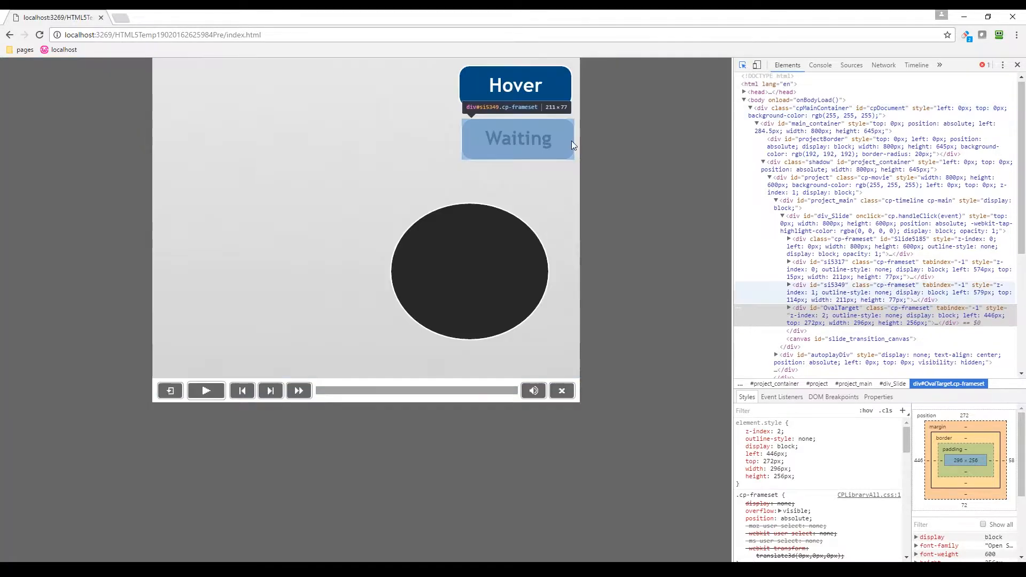
click(572, 141)
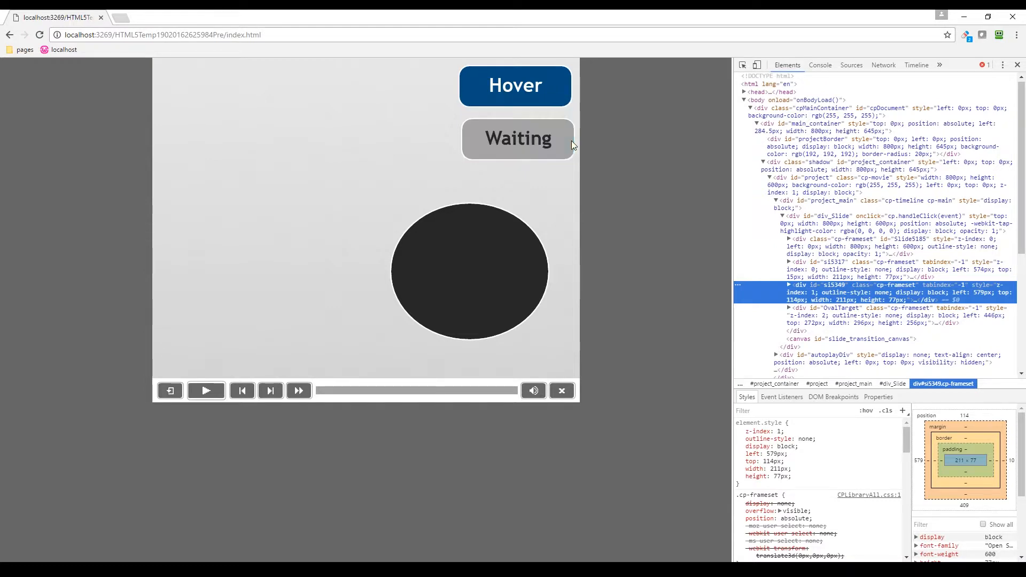
click(742, 65)
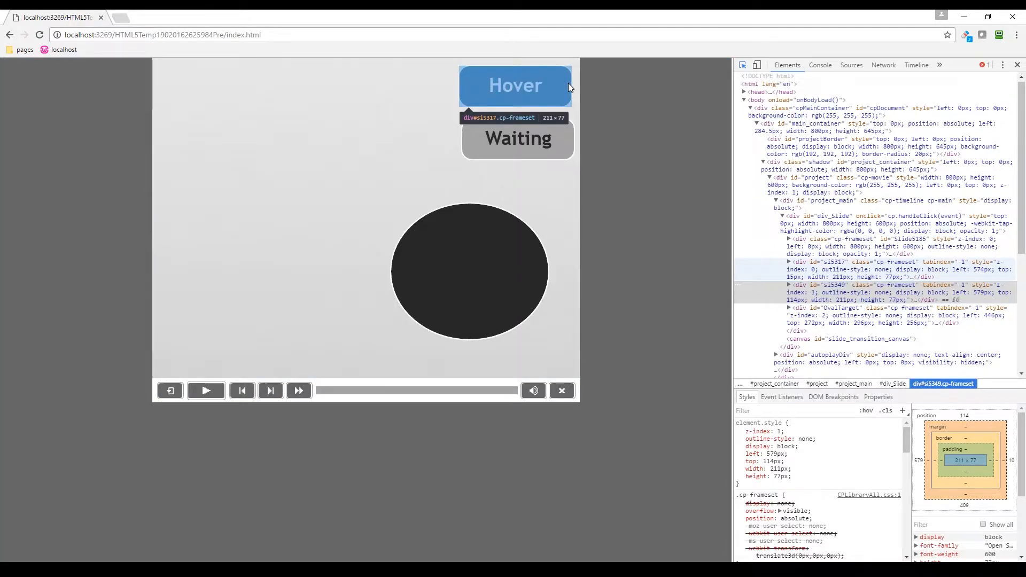
click(568, 83)
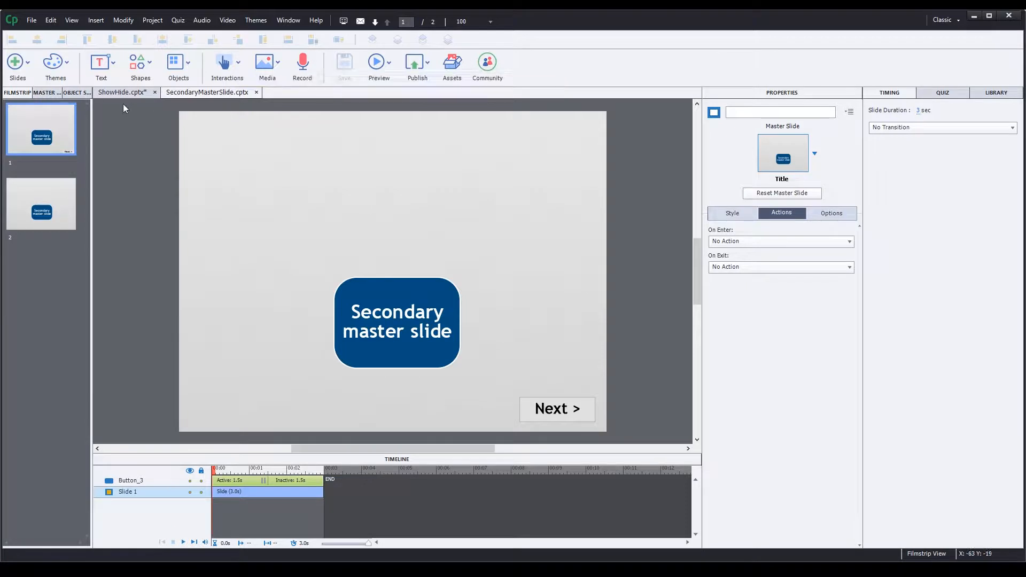
Step: In Captivate's SecondaryMasterSlide.cptx, turn on Show Main Master Slide Objects for the Title master slide
click(45, 92)
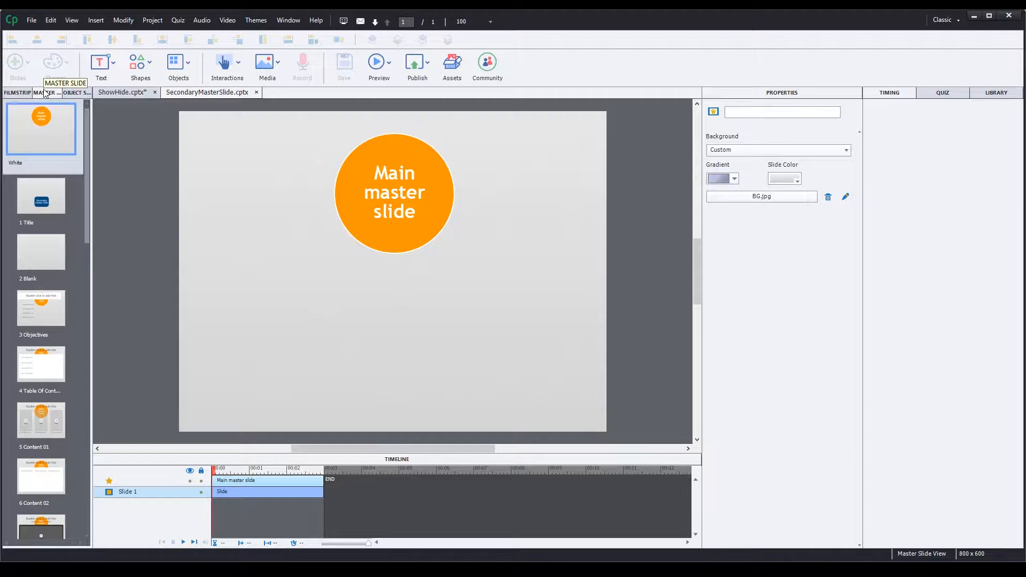
click(44, 204)
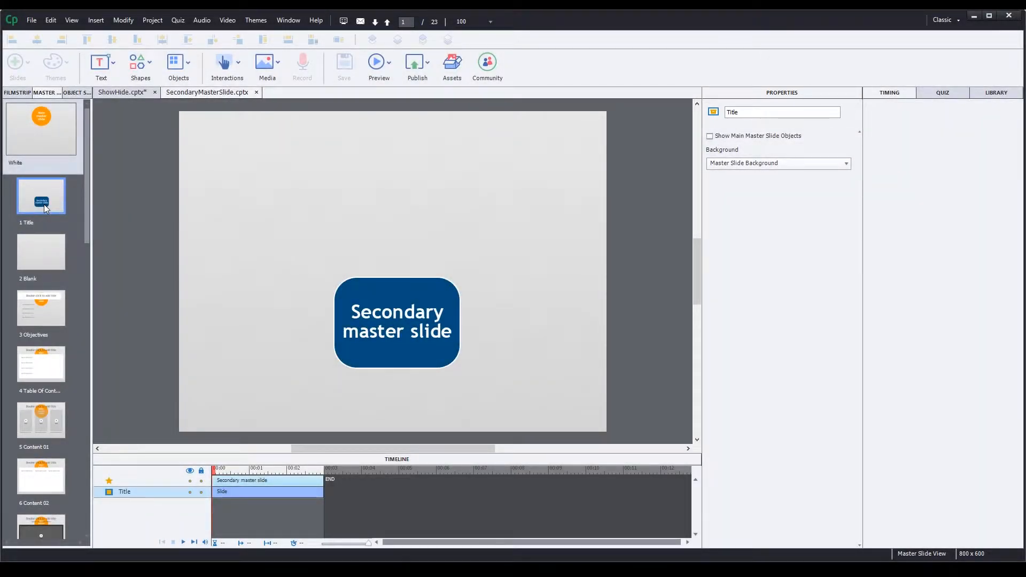
click(710, 137)
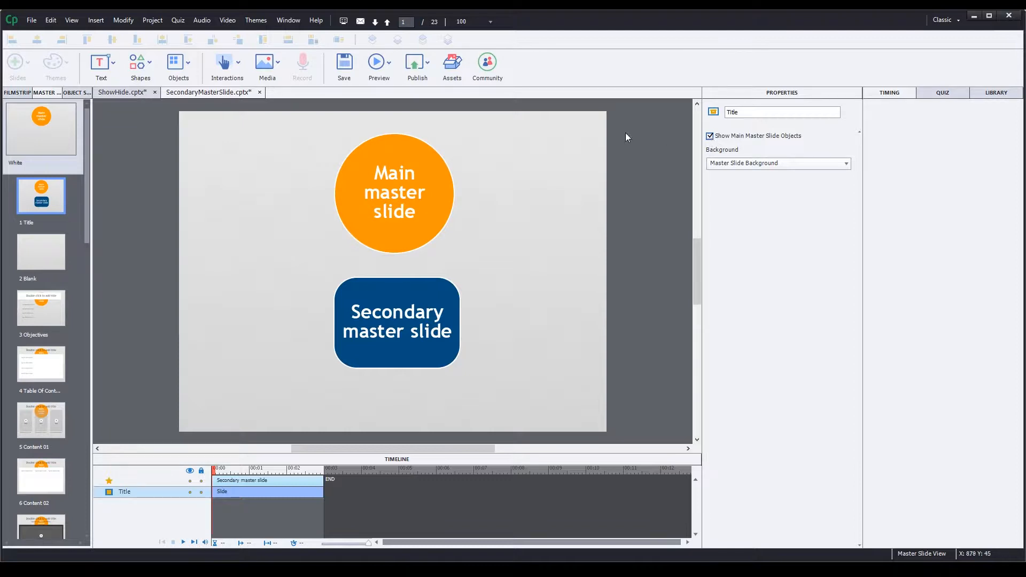
Step: Check slide 2 in the filmstrip and preview the project as HTML5 in the browser
click(12, 93)
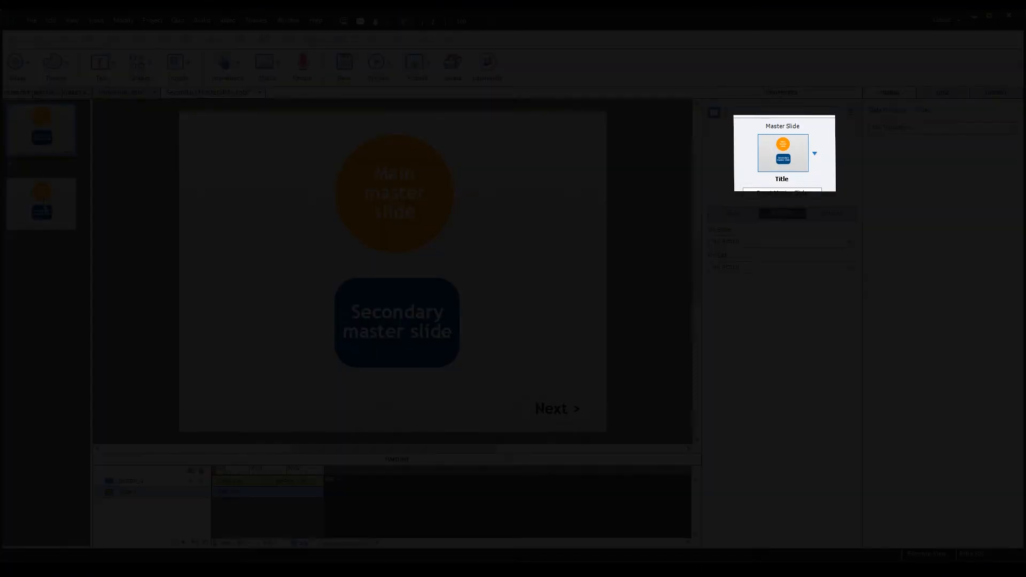
click(46, 210)
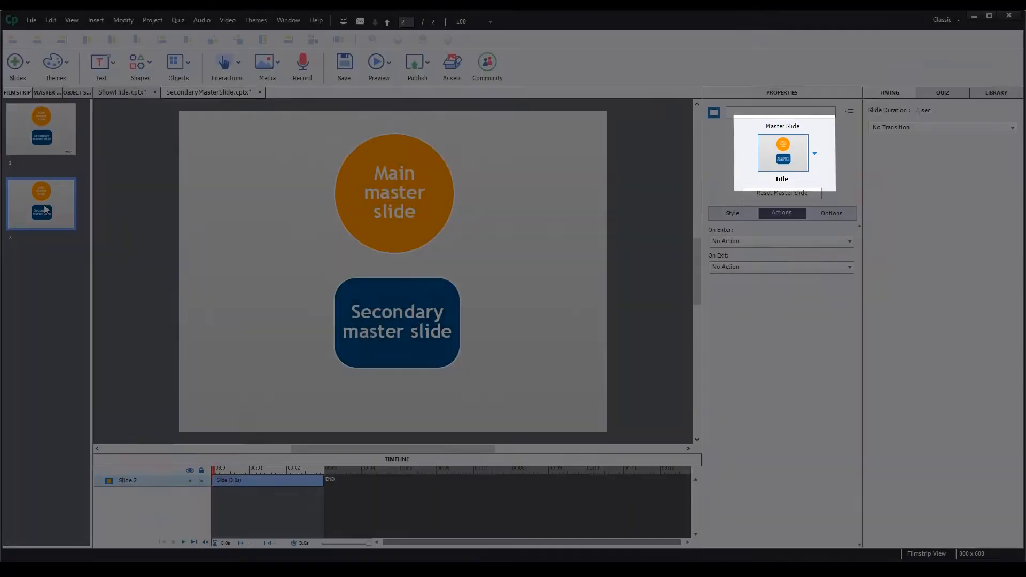
click(377, 63)
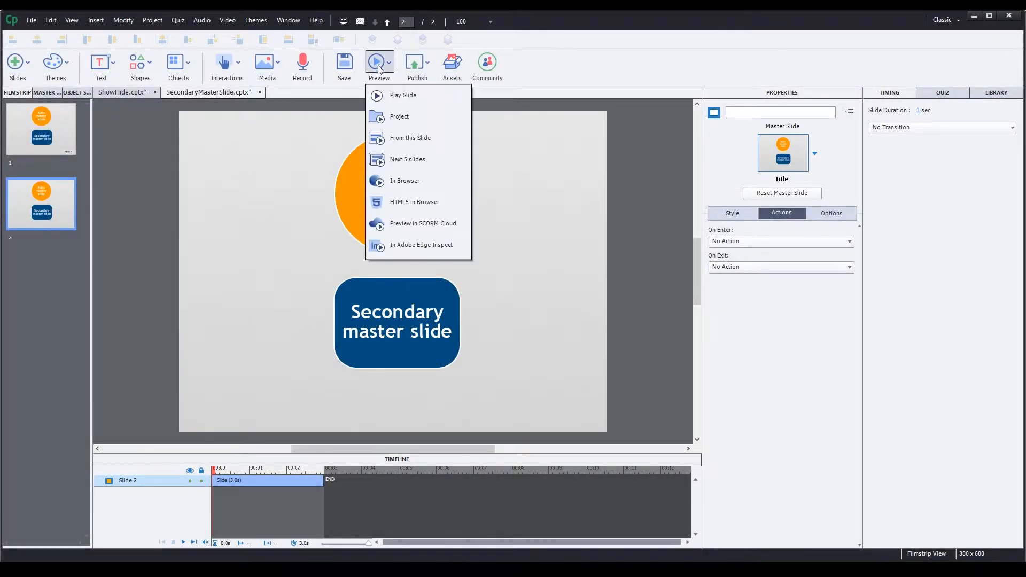
click(418, 202)
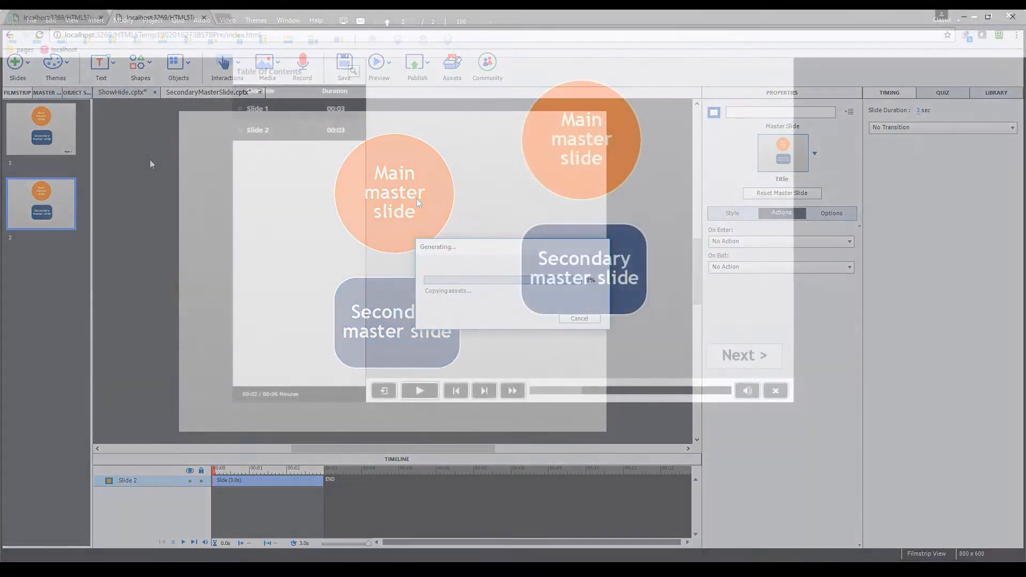
Step: Inspect the orange "Main master slide" circle's element on slide 1 with the browser's developer tools
key(F12)
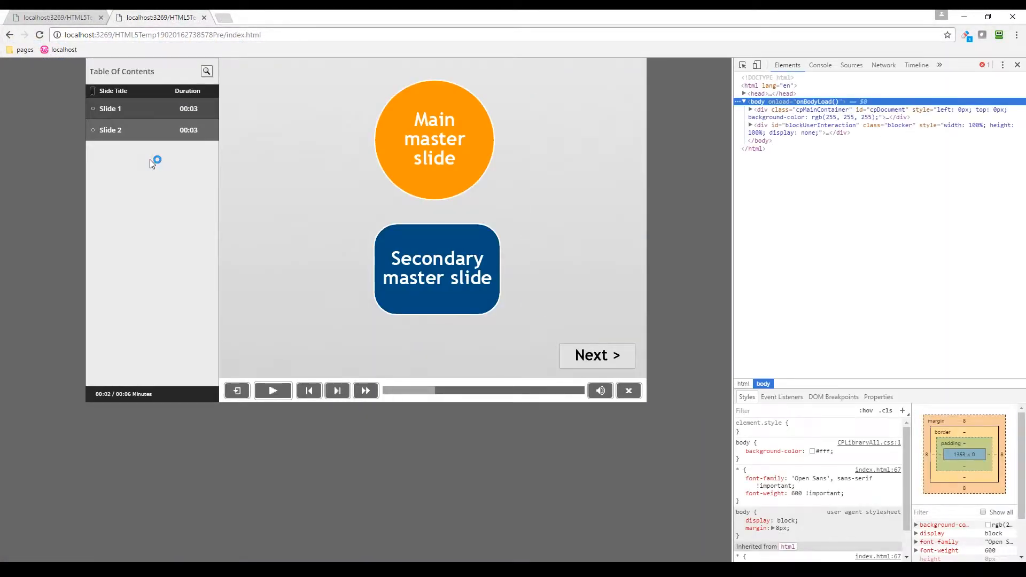
click(742, 65)
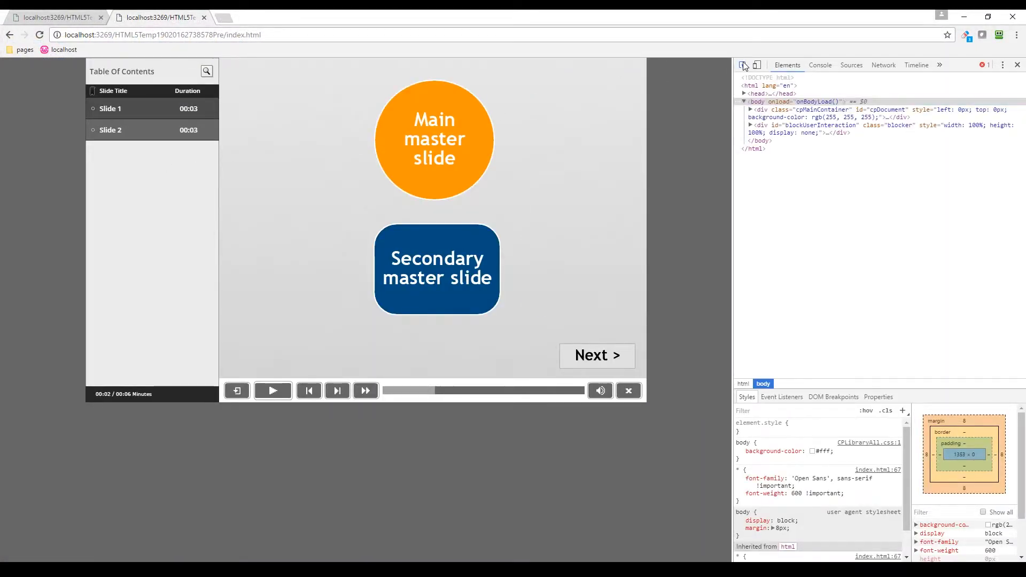
click(465, 142)
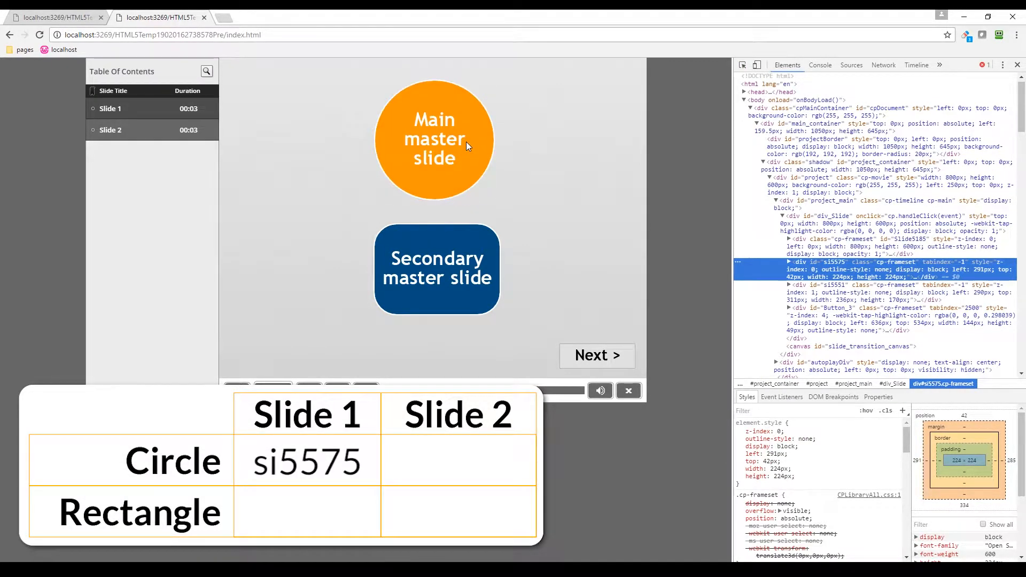
Step: Inspect the blue "Secondary master slide" rectangle's element on slide 1, and advance the preview to slide 2
click(742, 65)
click(466, 271)
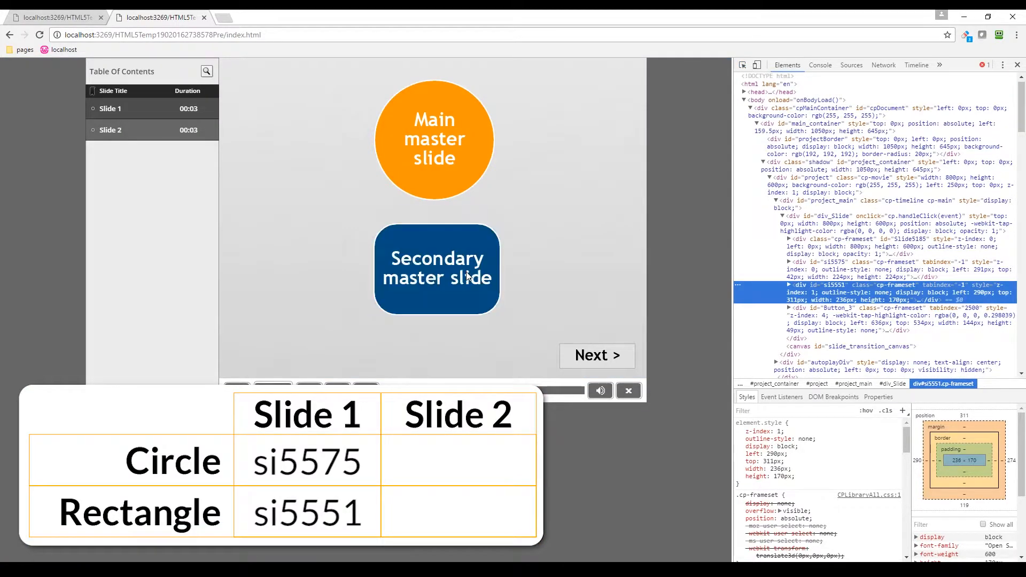
click(600, 355)
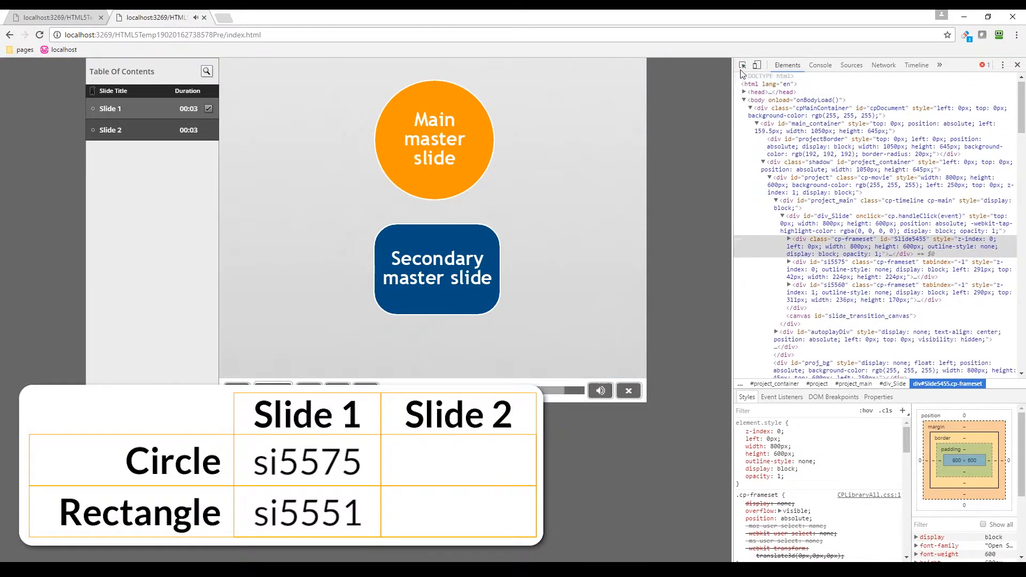
Step: Inspect the elements of the orange circle and the blue rectangle on slide 2 to examine their ids
key(ctrl+shift+c)
click(457, 152)
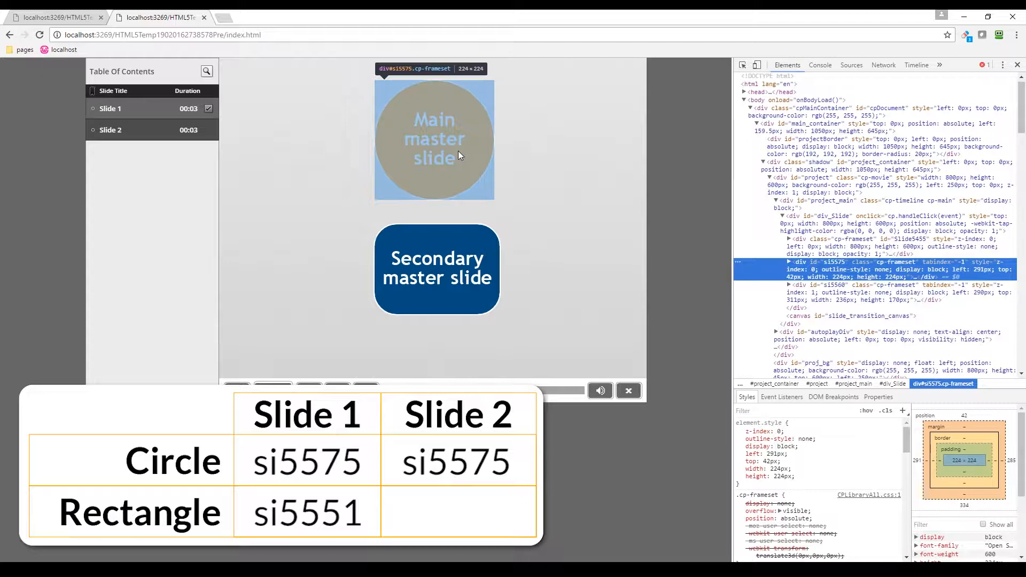
click(743, 65)
click(442, 277)
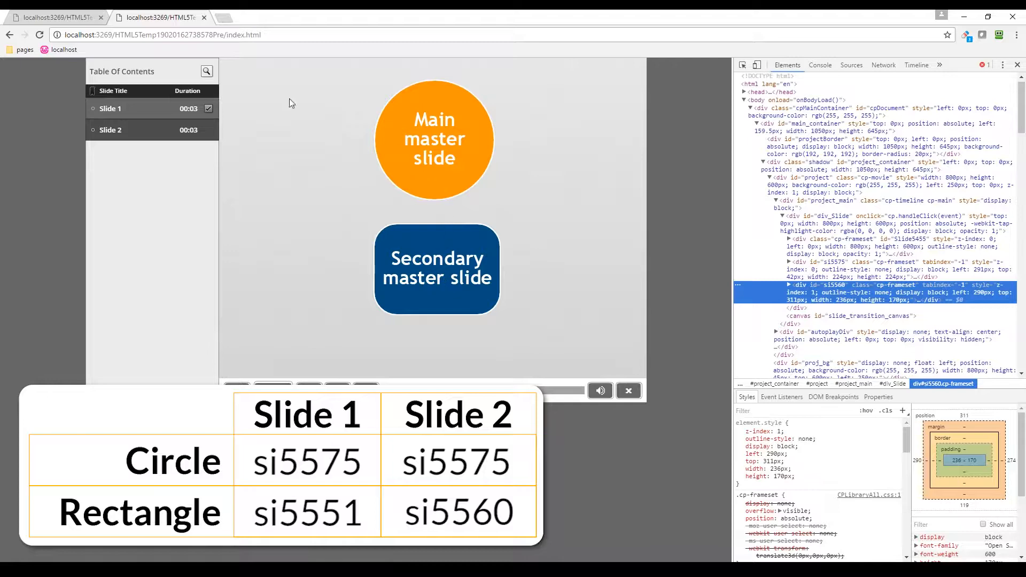
Step: Close the preview, delete the OvalTarget shape from slide 1 of Captivate's ShowHide.cptx, and open the White main master slide
click(203, 18)
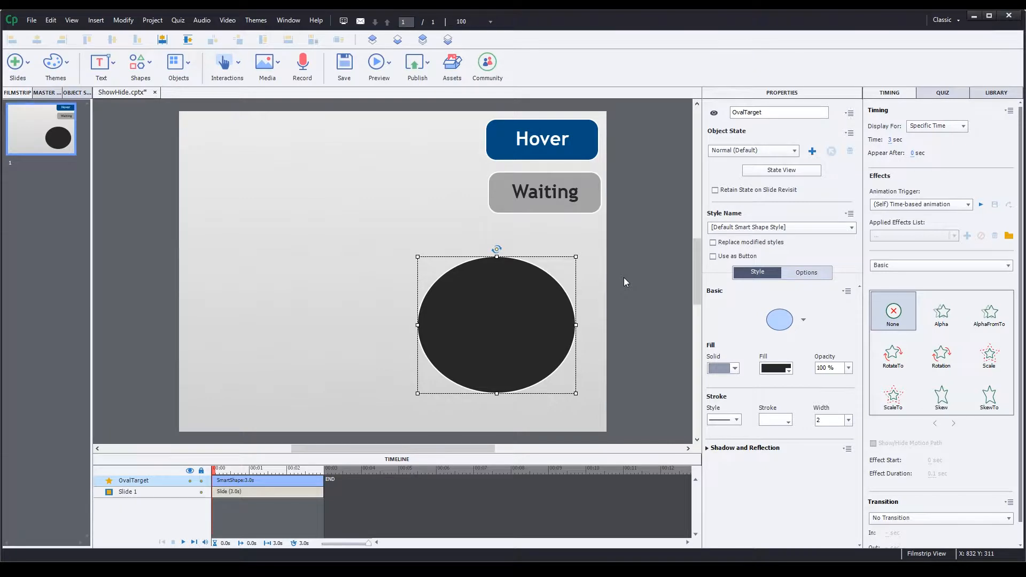
key(Delete)
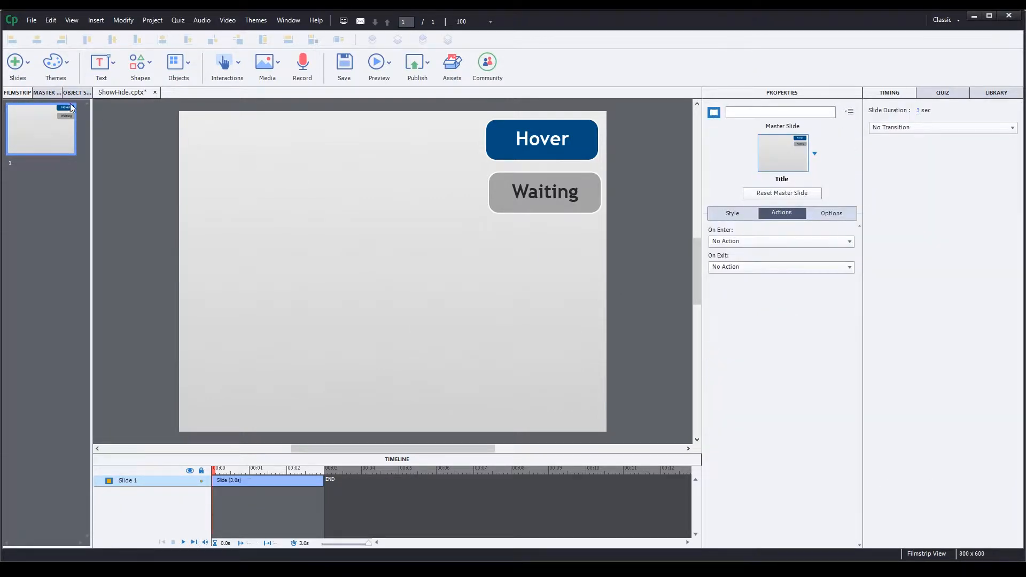
click(46, 93)
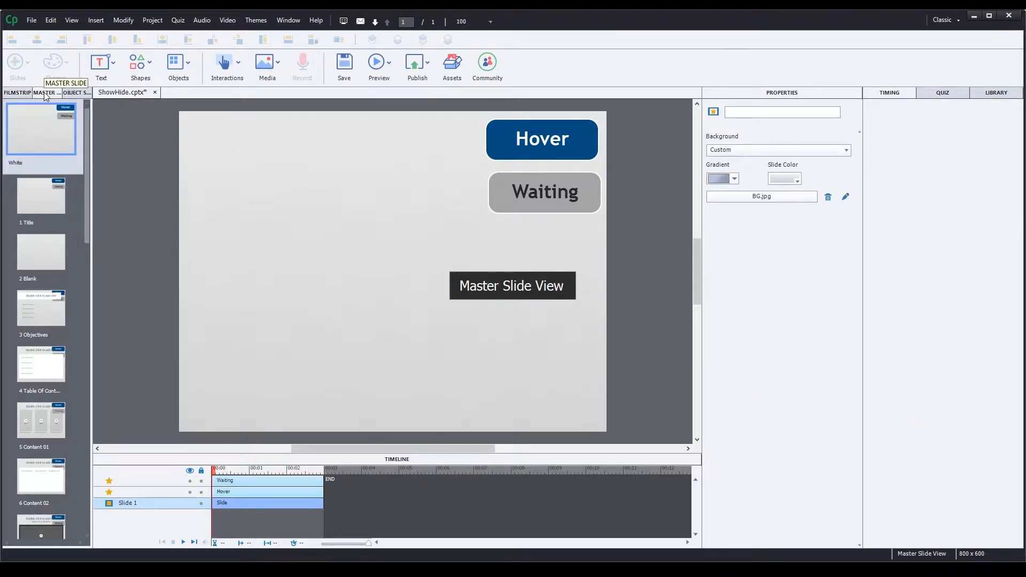
Step: Align the Hover and Waiting shapes on the main master slide and resize them to the same size
click(543, 153)
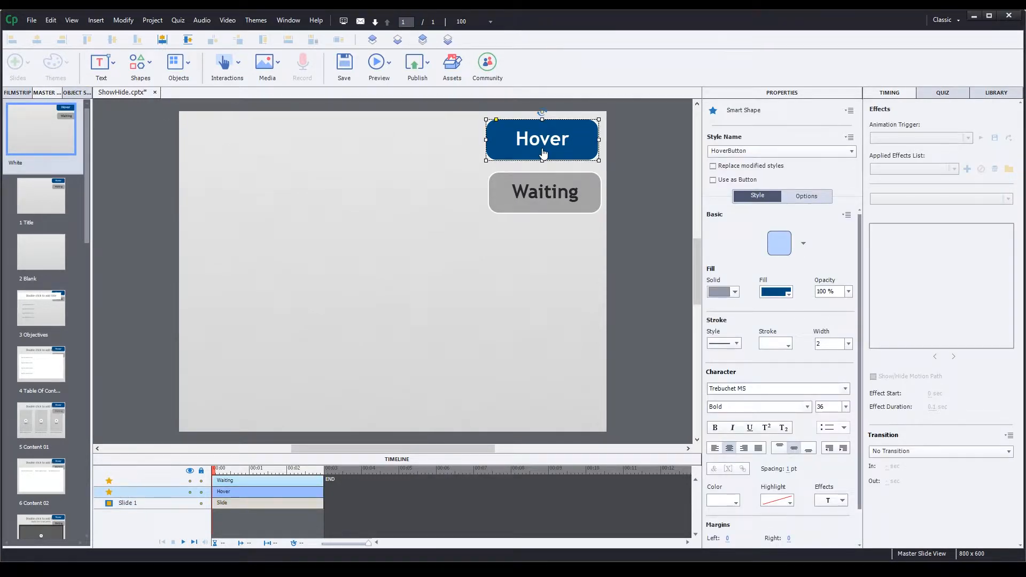
shift+click(548, 198)
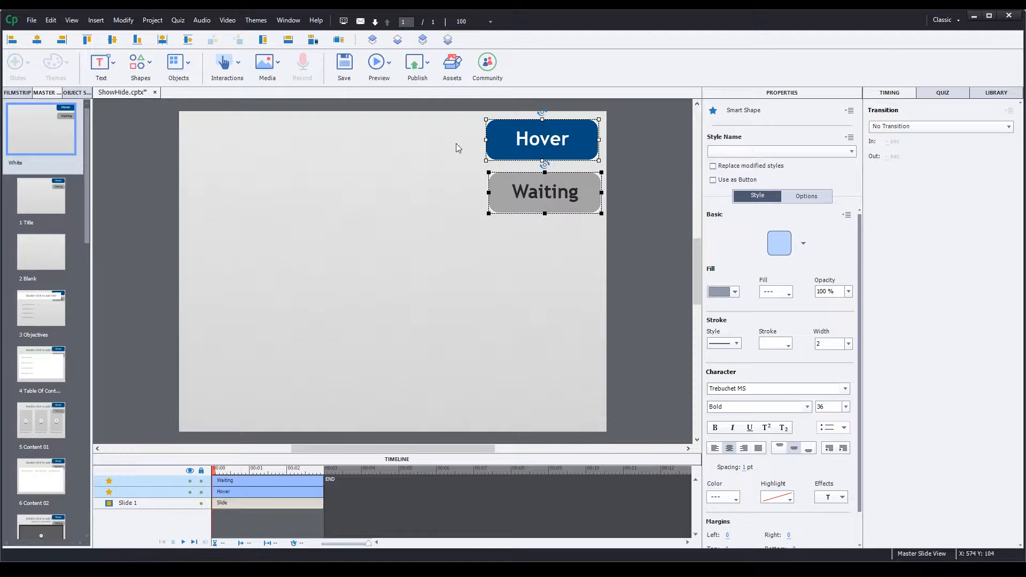
click(336, 39)
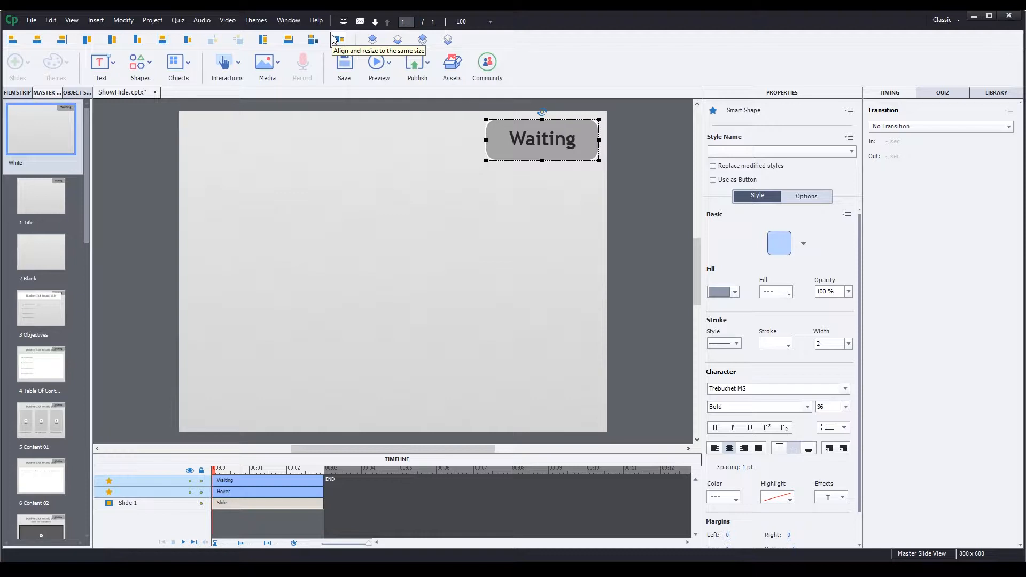
click(287, 20)
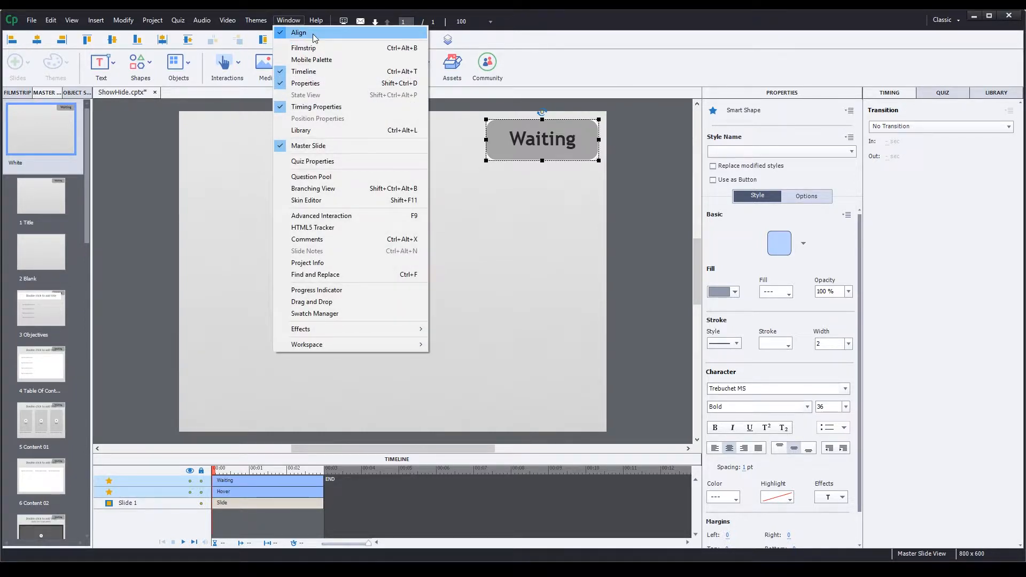
click(554, 68)
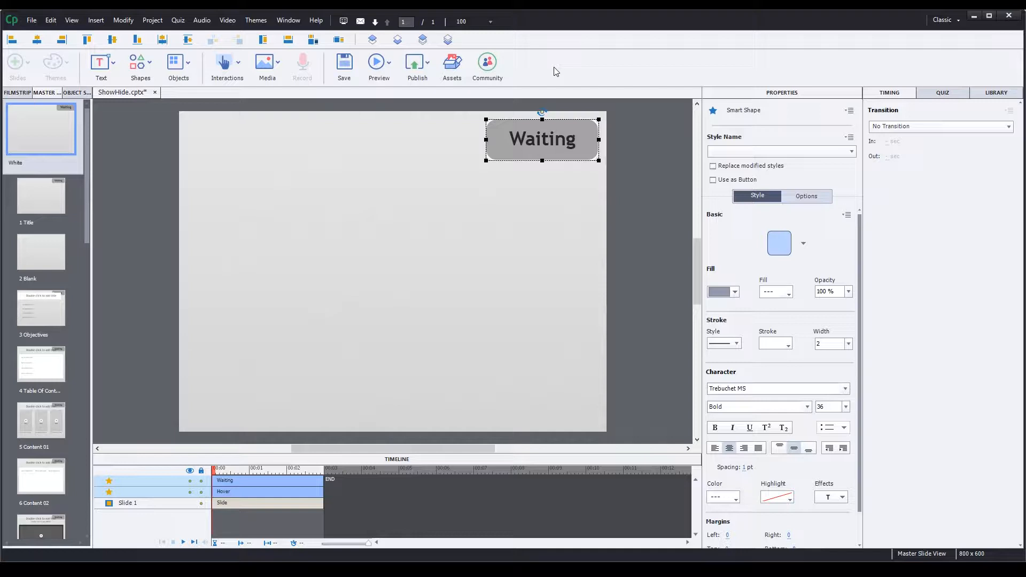
Step: Use both shapes as buttons whose success action toggles cpCmndMute, with Continue Playing the Project turned off
click(713, 180)
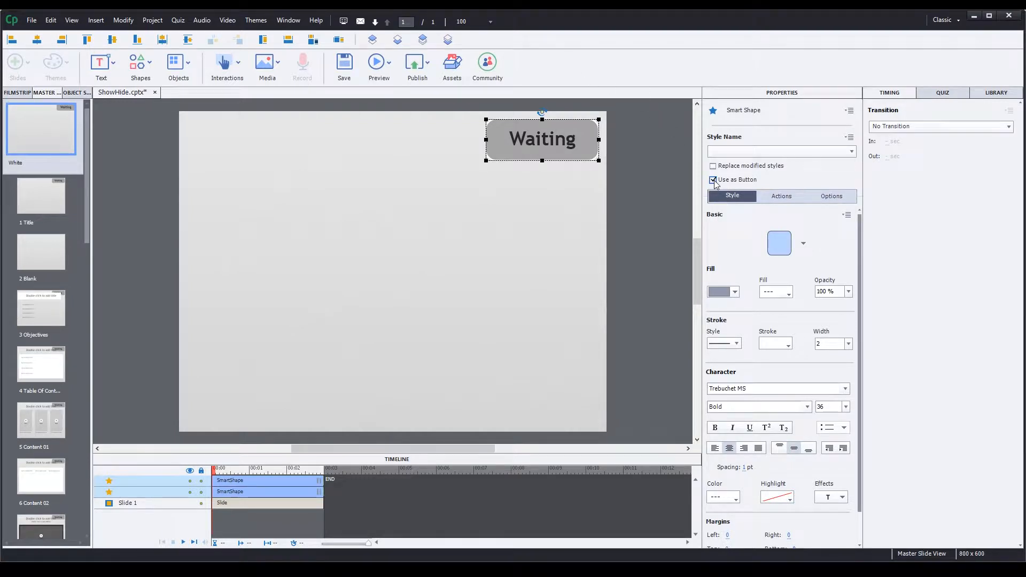
click(798, 199)
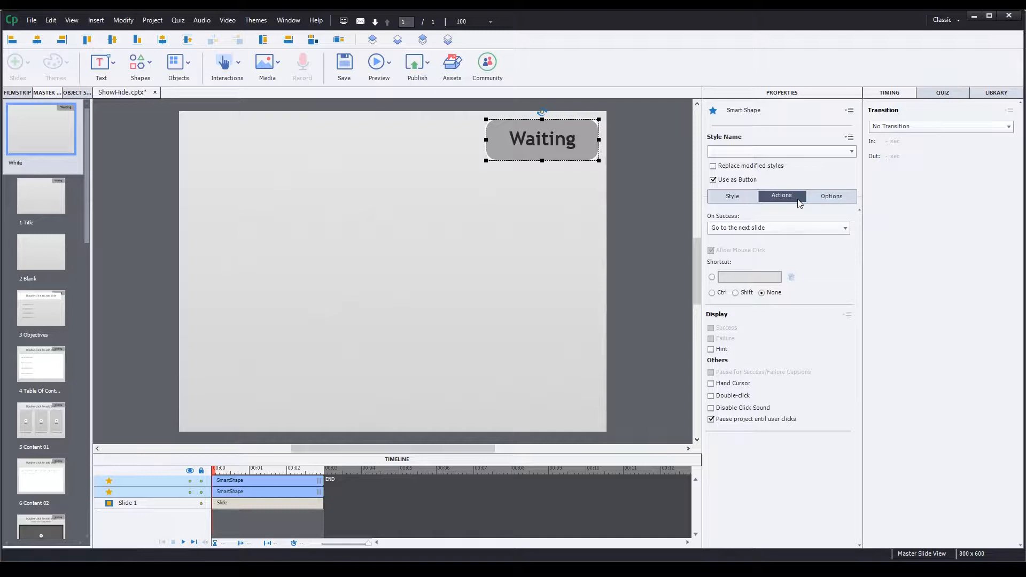
click(780, 228)
click(738, 500)
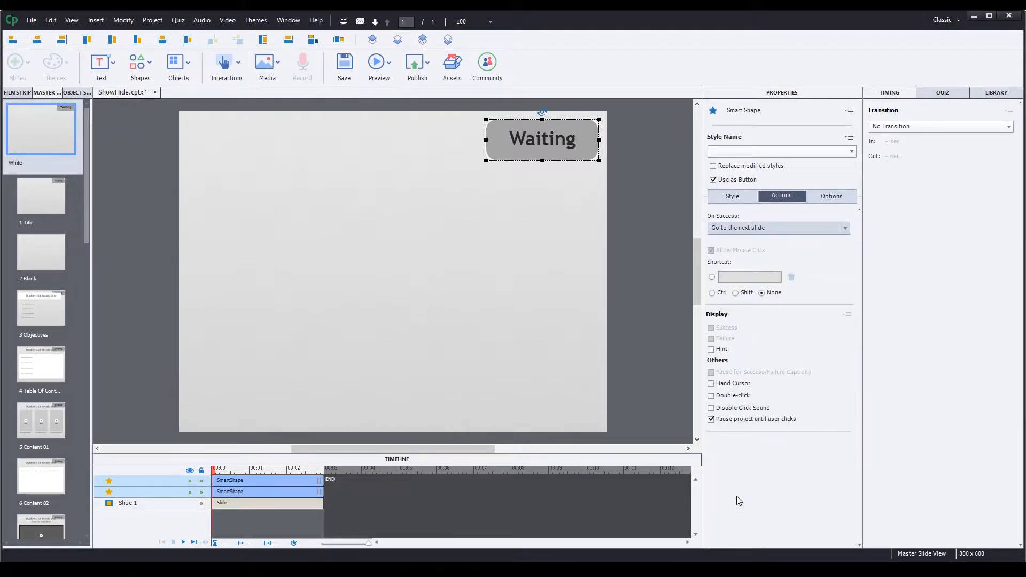
click(812, 249)
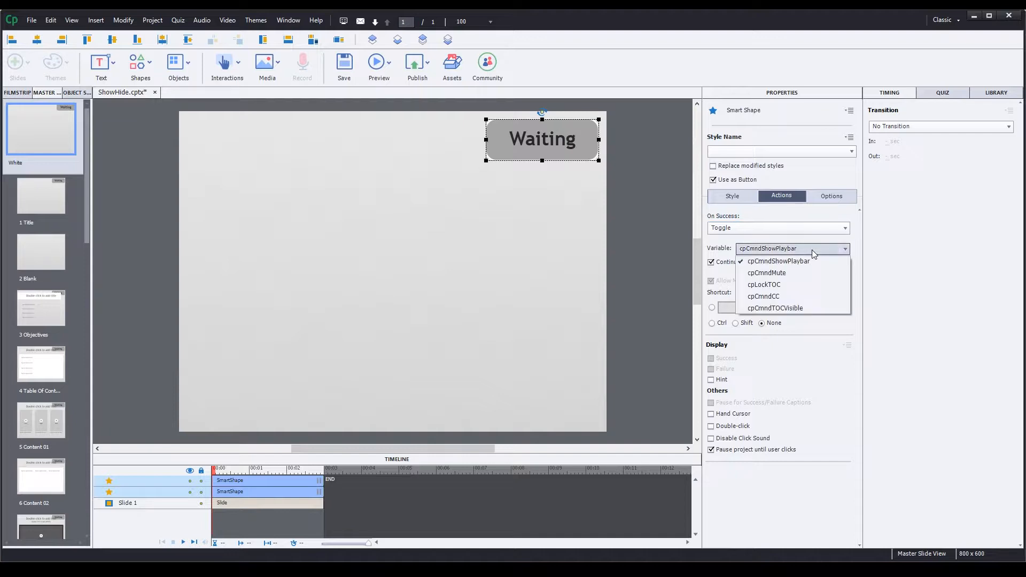
click(790, 271)
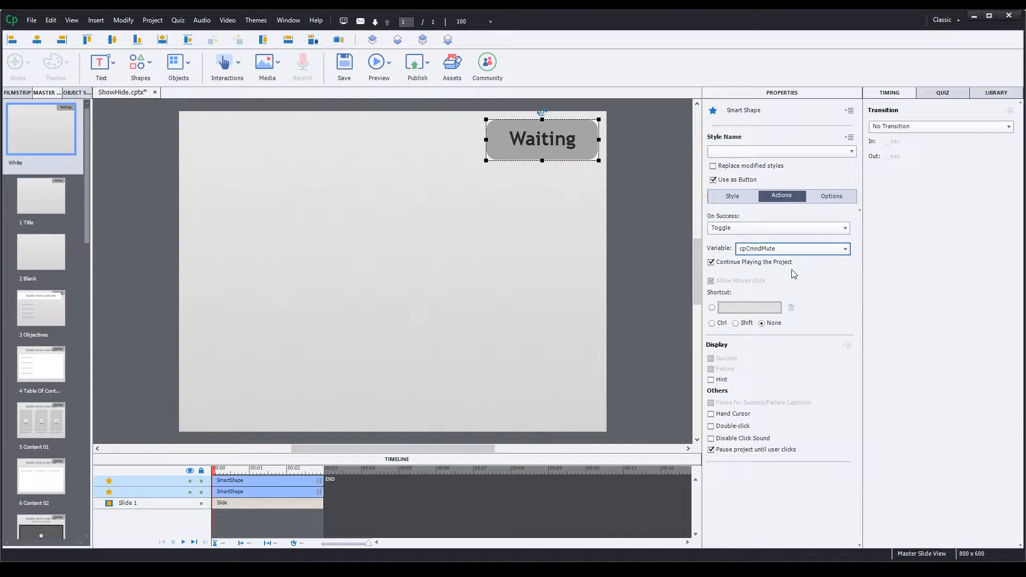
click(711, 261)
Step: Return to the filmstrip and add the user variables xcmndHide, xcmndShow and xcmndAddEventListener to the project
click(9, 93)
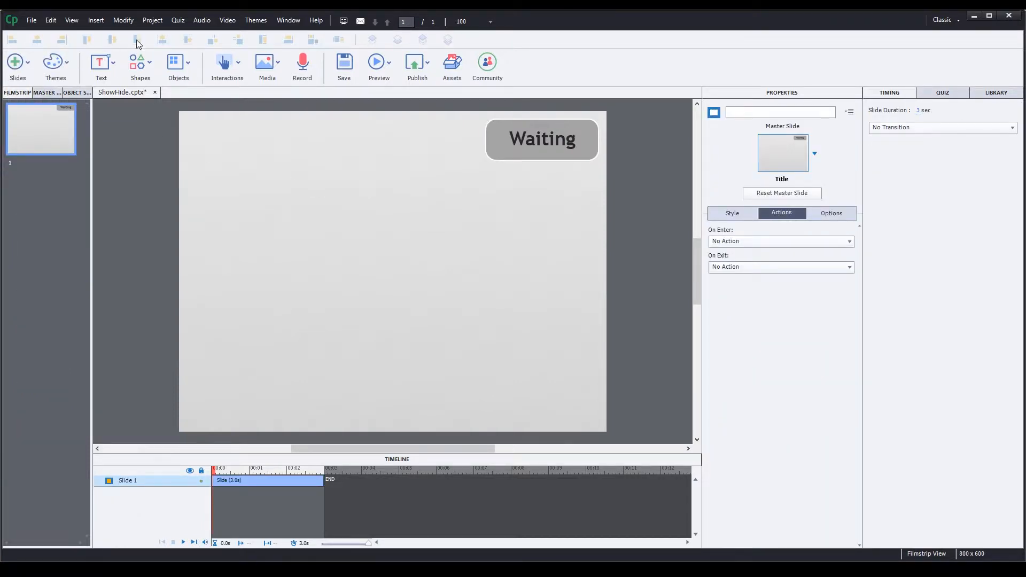
click(150, 23)
click(172, 45)
click(612, 180)
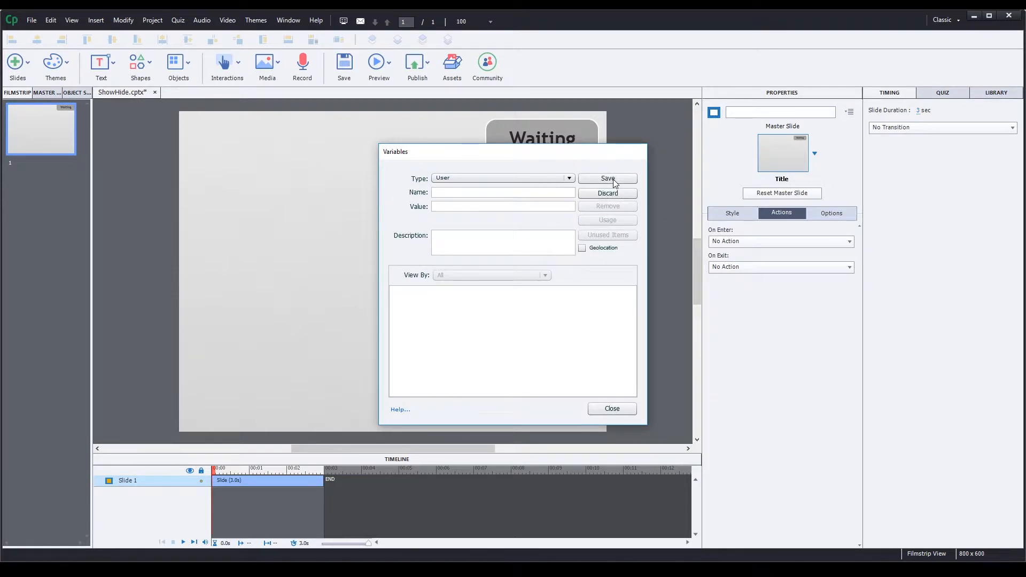
text(xcmndHide)
click(613, 181)
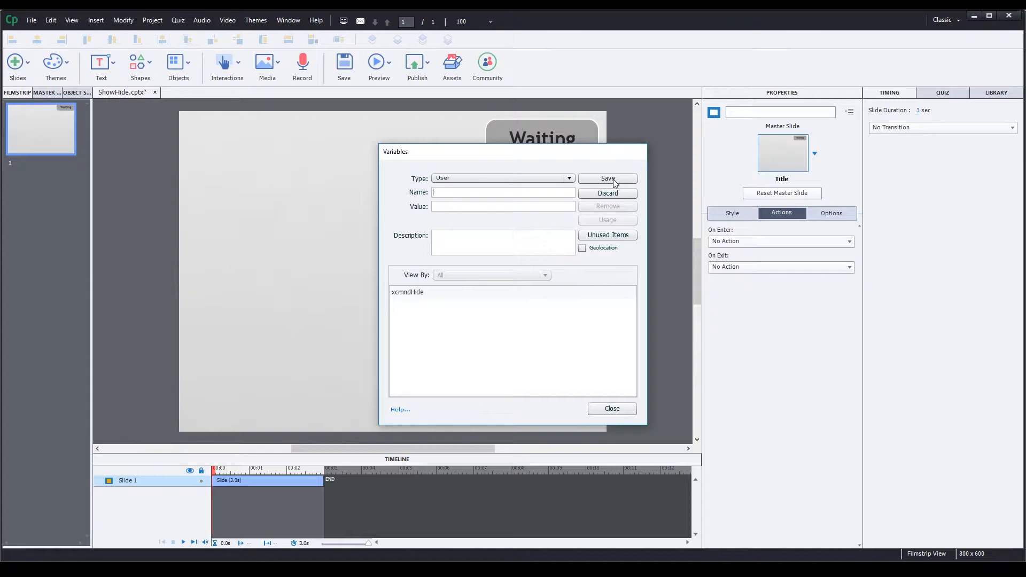
text(xcmndShow)
click(614, 182)
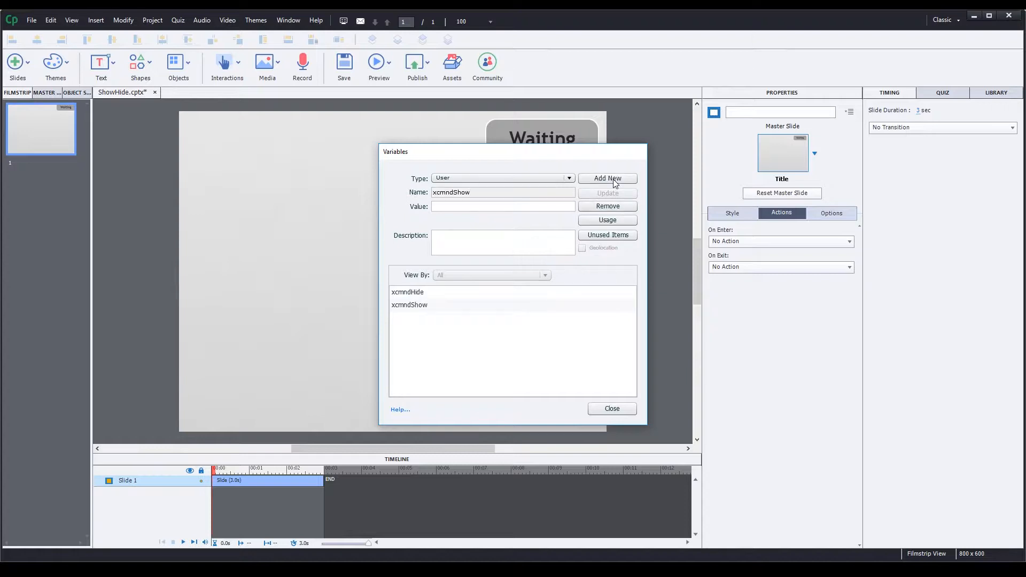
click(613, 182)
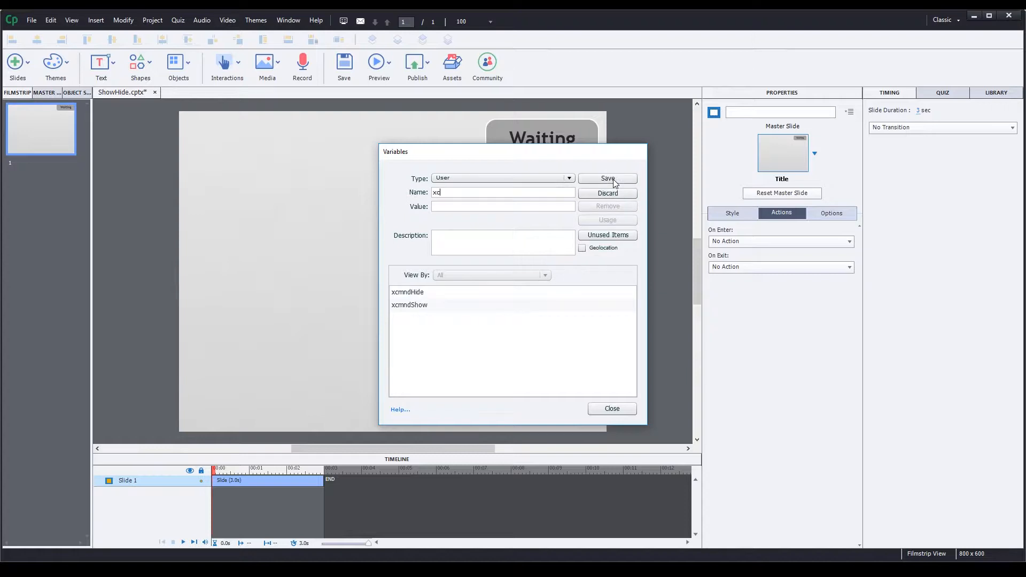
text(xcmndAddEventListener)
click(614, 182)
click(624, 409)
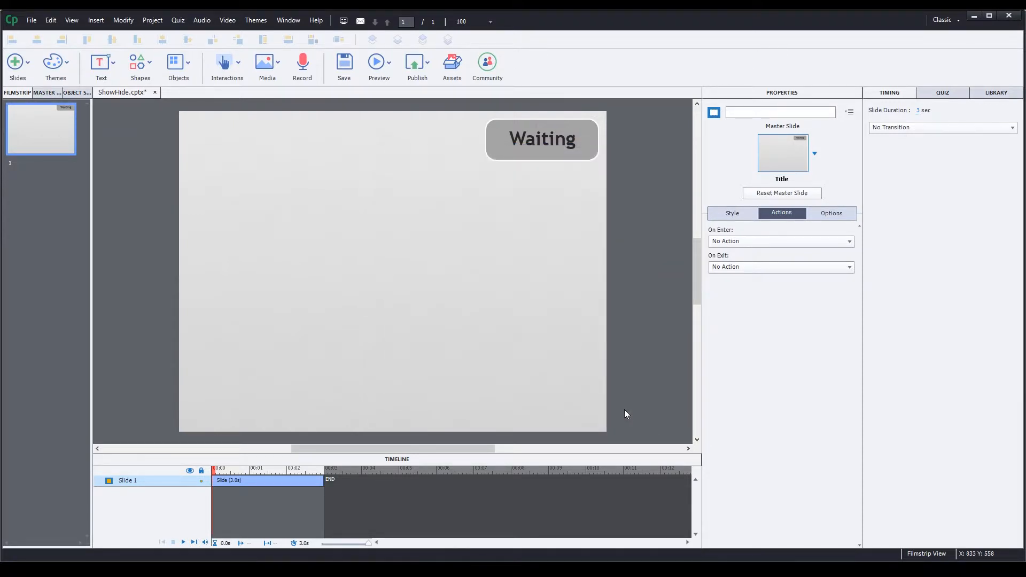
Step: Insert a button on slide 1 and set its caption to "Hide"
click(224, 63)
click(229, 94)
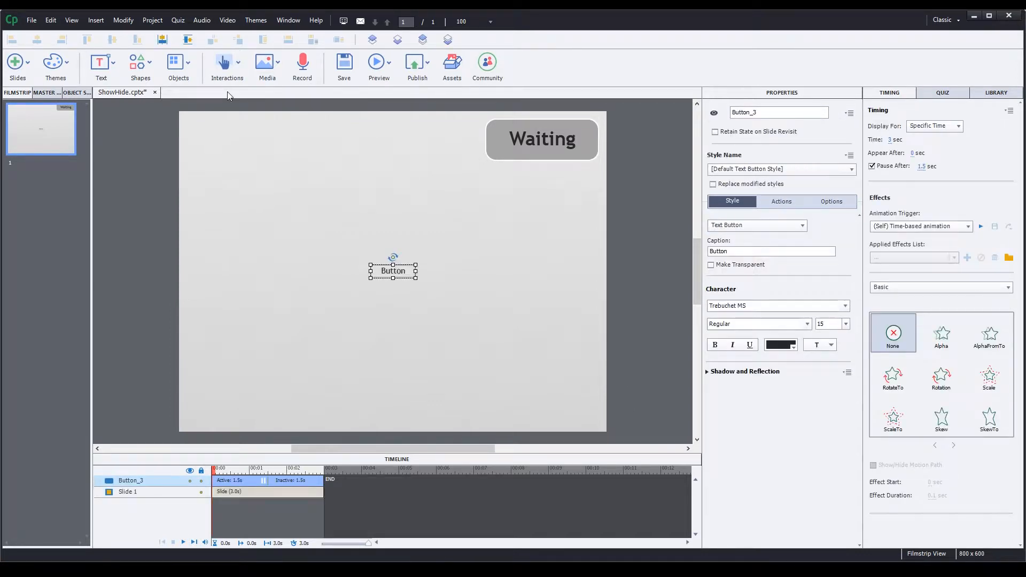
double_click(754, 251)
text(Hide)
key(Return)
Step: Apply the Default Transparent Button Style to the Hide button, with 0% fill opacity and stroke width 0
click(809, 169)
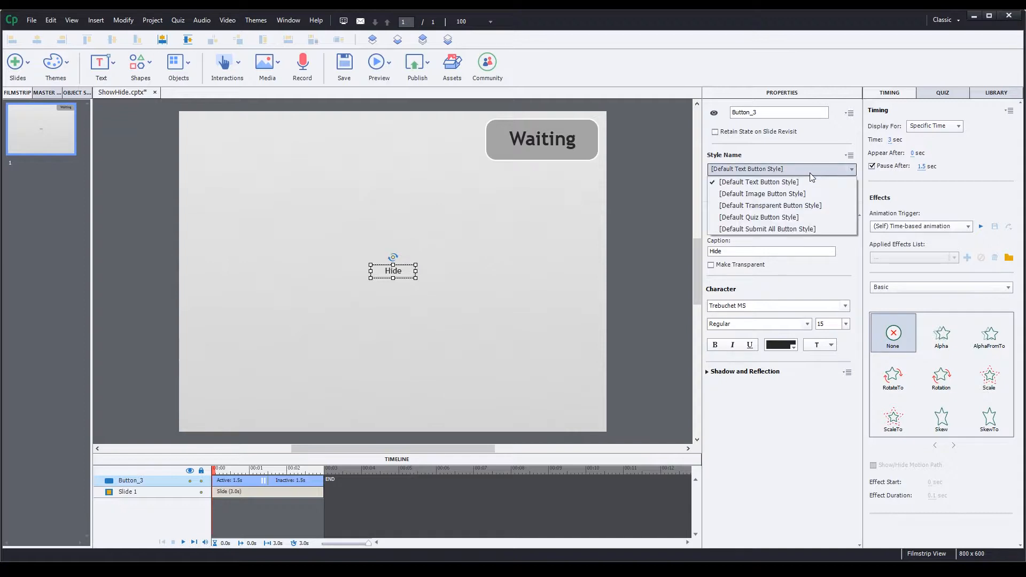
click(800, 205)
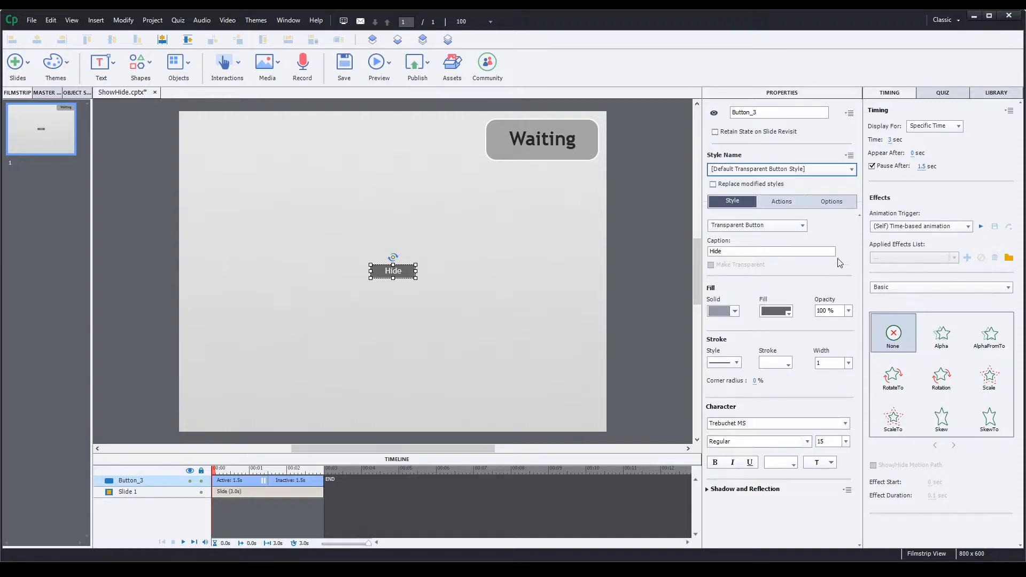
click(848, 311)
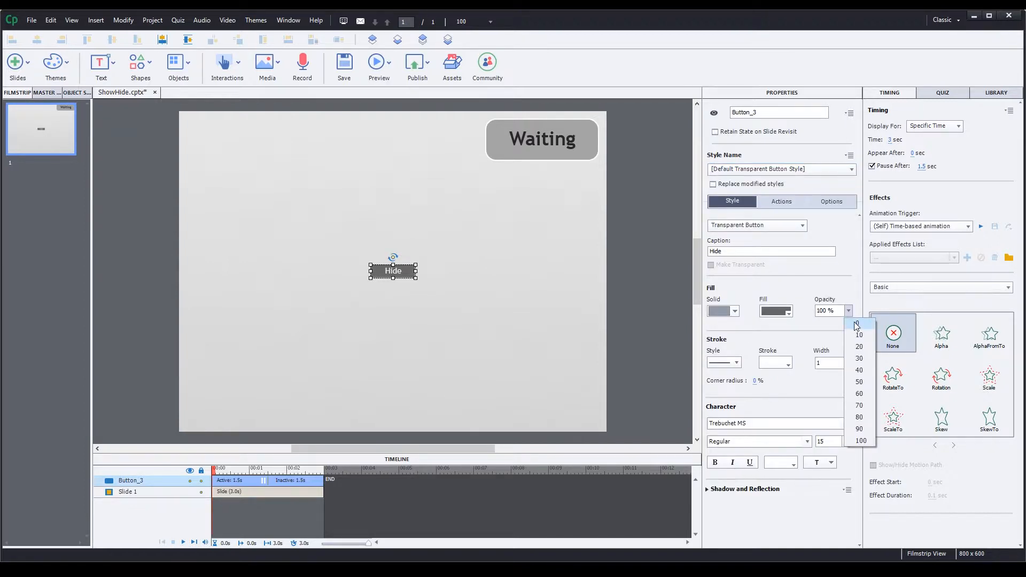
click(856, 325)
click(848, 363)
click(858, 376)
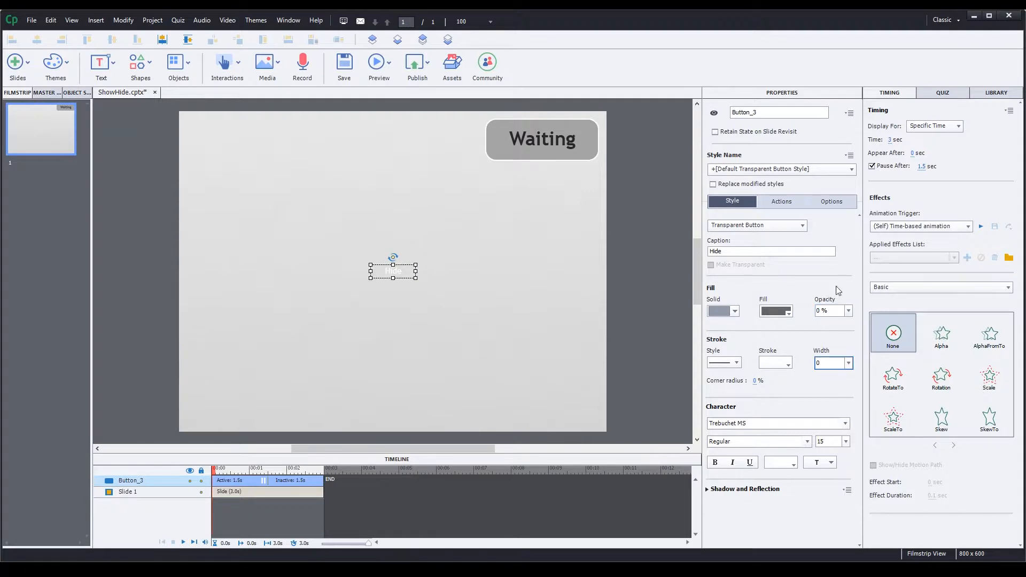
Step: Name the Hide button HideMaster and place it just off the slide's right edge, below the Waiting button
double_click(803, 112)
text(Hide)
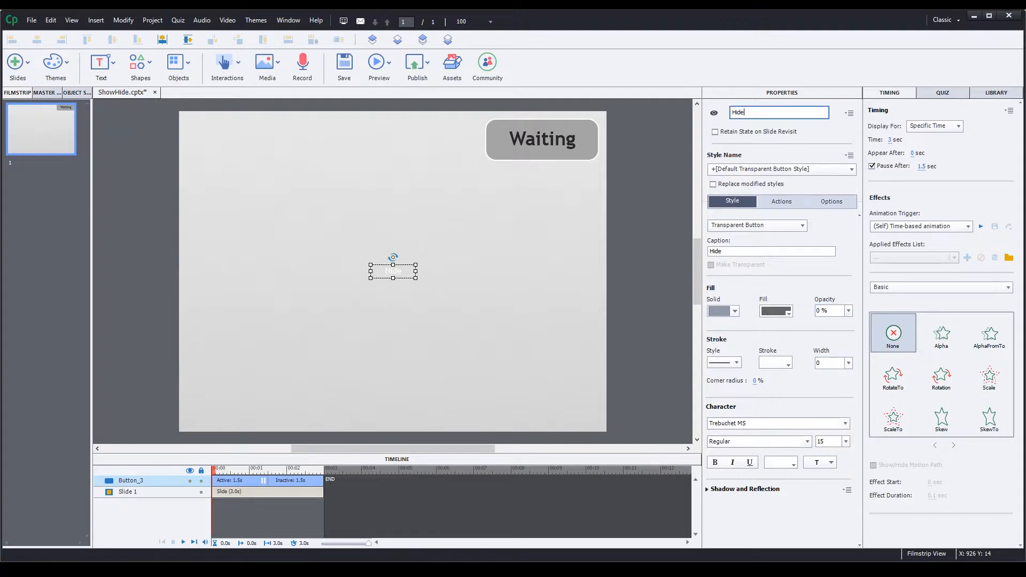
text(Master)
key(Return)
drag(394, 272, 639, 211)
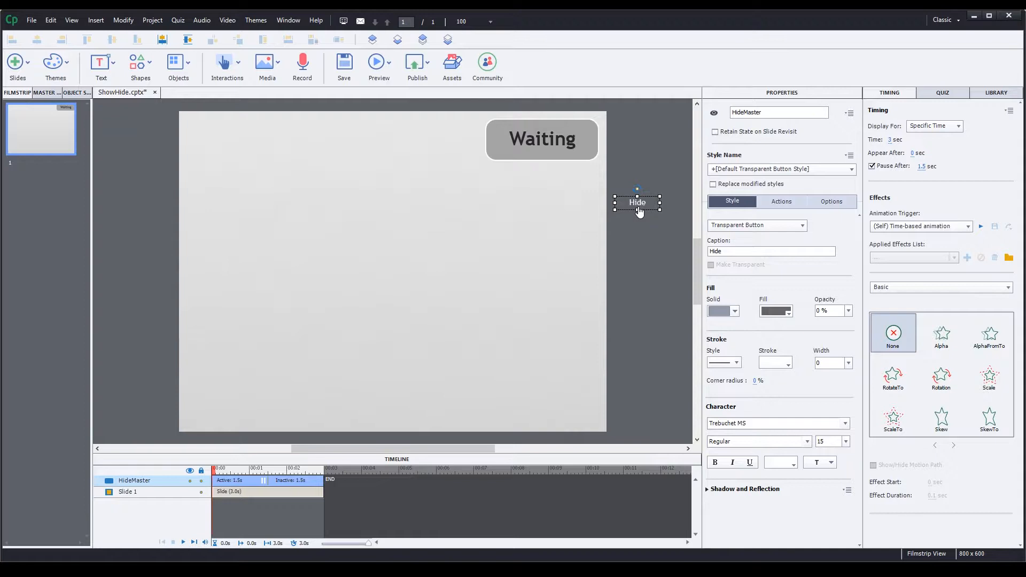
drag(639, 211, 627, 195)
Step: Set HideMaster's success action to assign xcmndHide with si5349, with Continue Playing the Project turned off
click(783, 201)
click(798, 229)
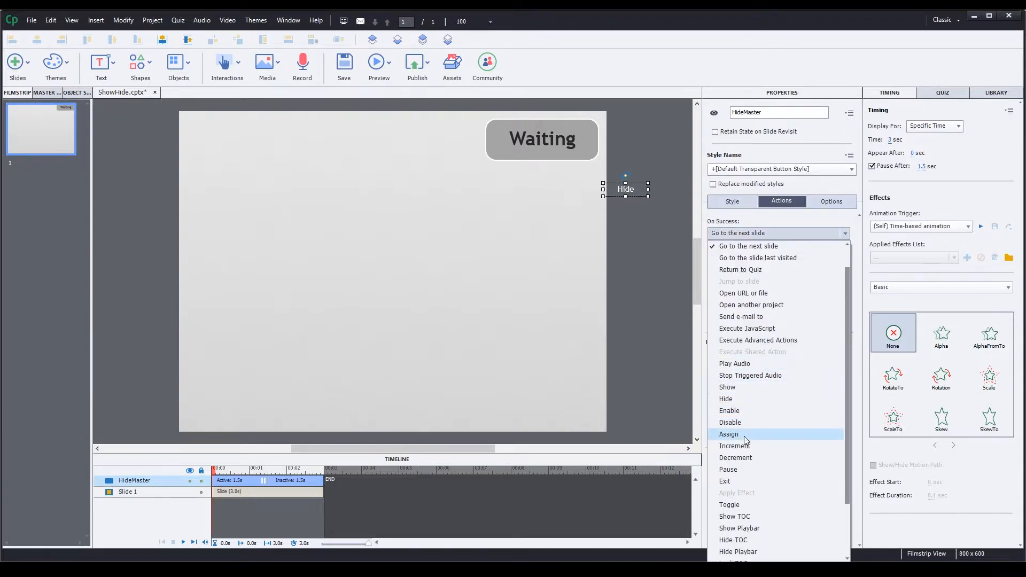
click(745, 437)
click(773, 254)
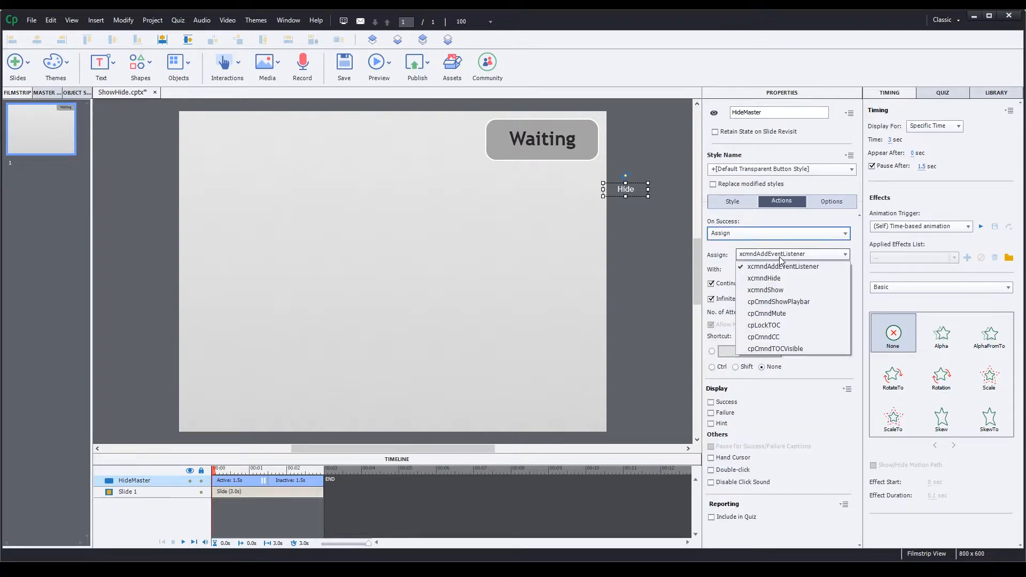
click(777, 275)
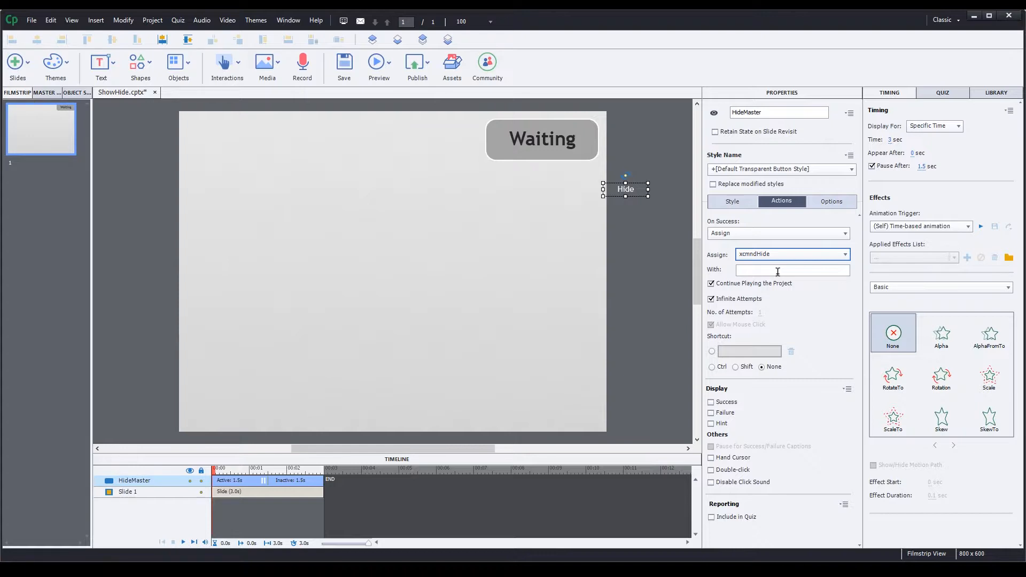
click(777, 272)
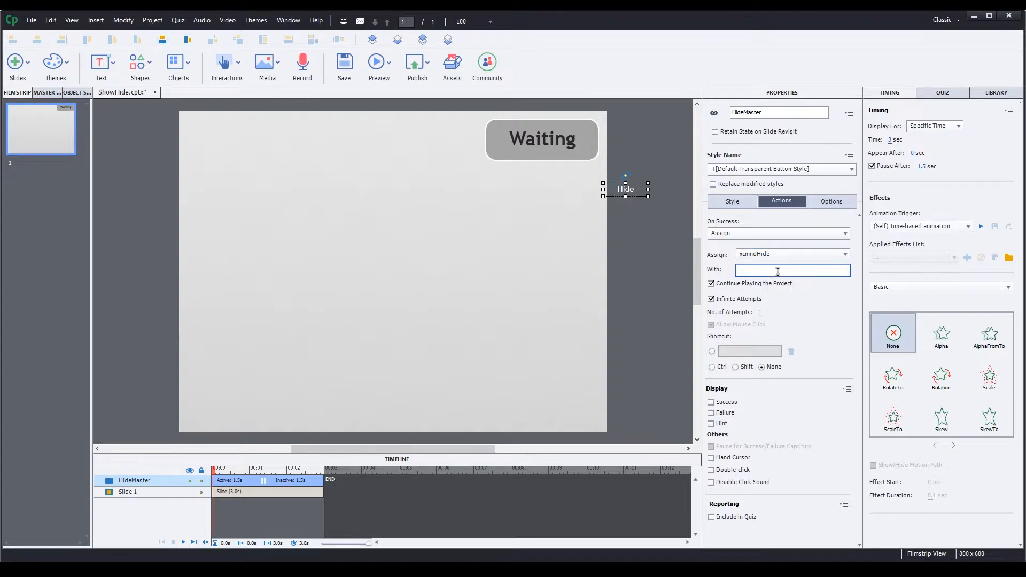
text(si5349)
click(713, 284)
Step: Duplicate the HideMaster button, place the copy directly below it off the slide, and name it ShowMaster
key(ctrl+d)
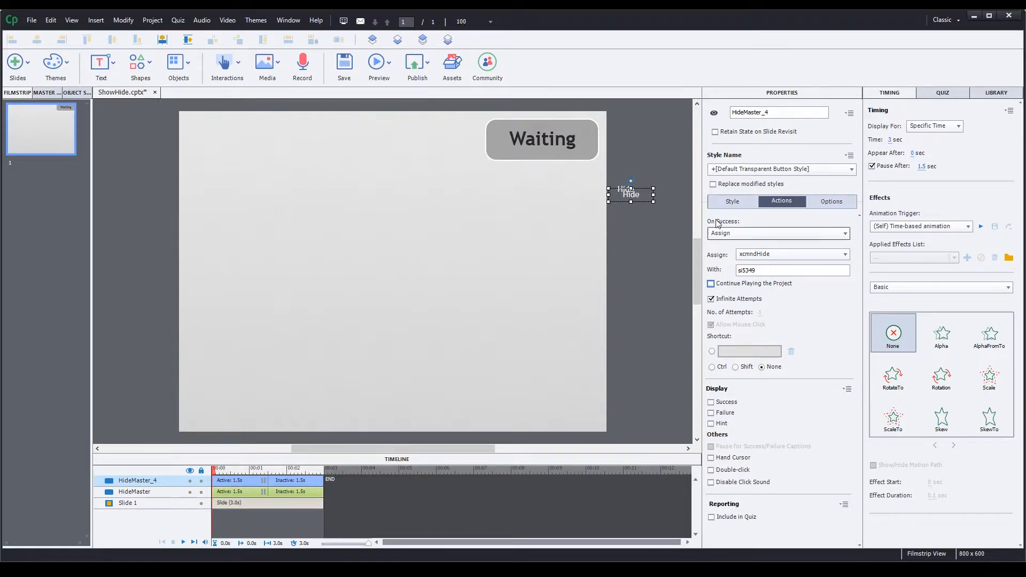
drag(636, 196, 633, 214)
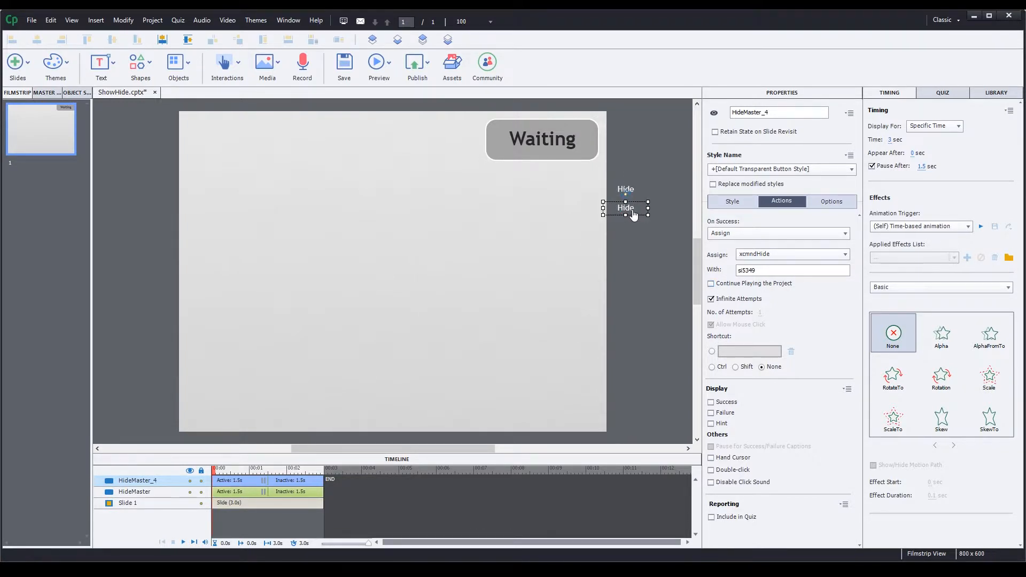
double_click(778, 111)
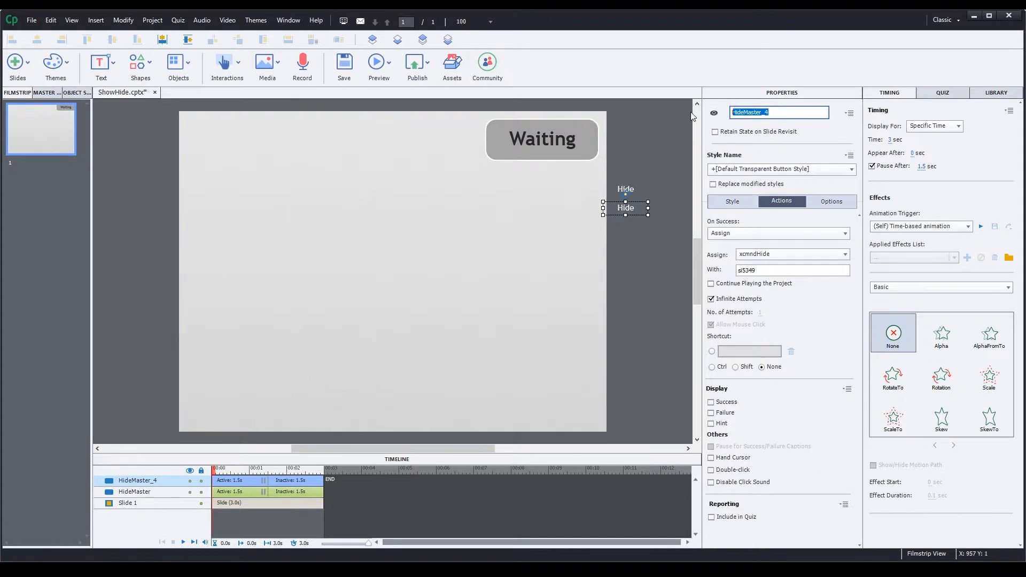
text(ShowMaster)
key(Return)
Step: Set ShowMaster's success action to assign the xcmndShow variable, and change its caption to "Show"
click(806, 254)
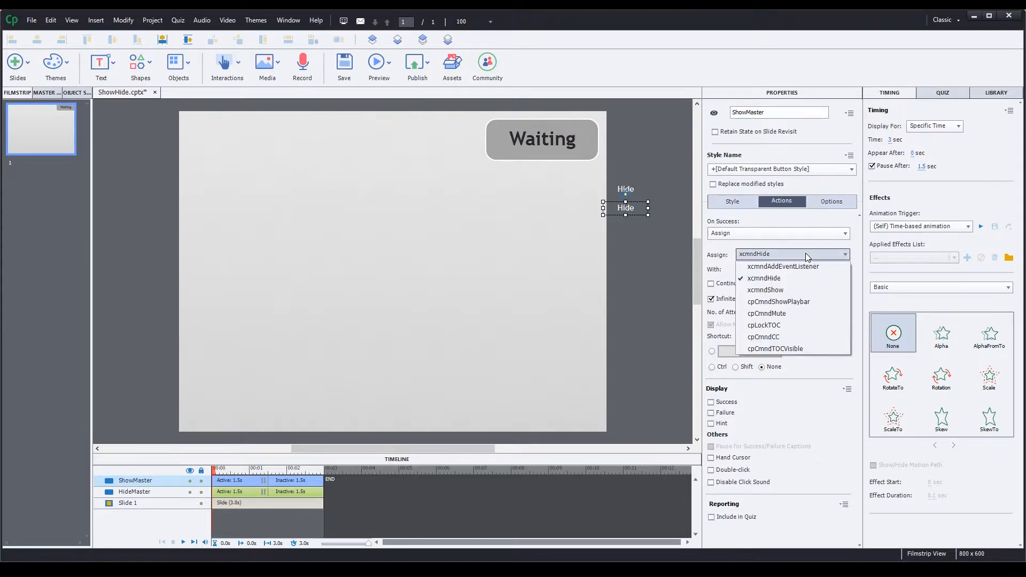
click(785, 290)
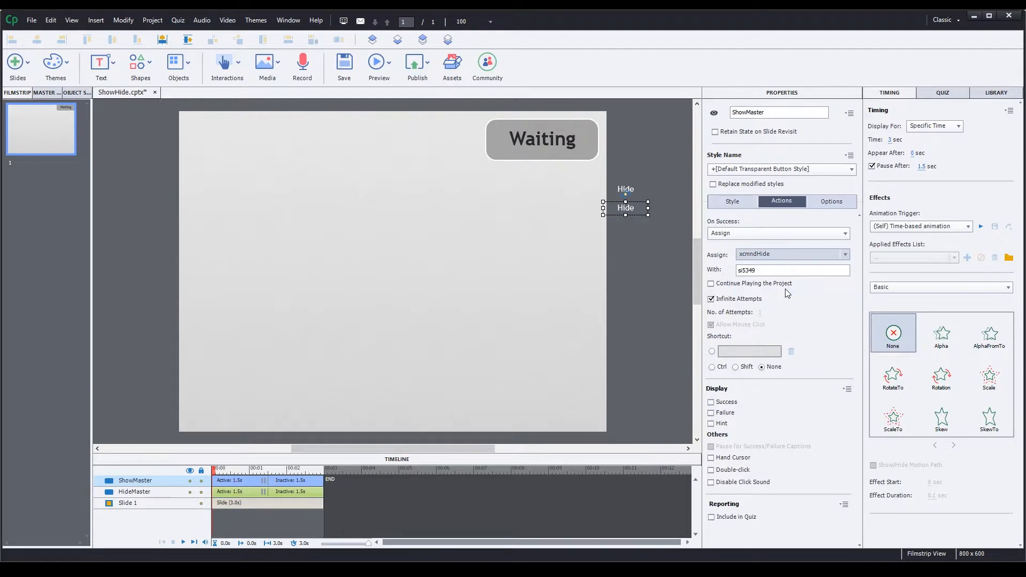
click(735, 207)
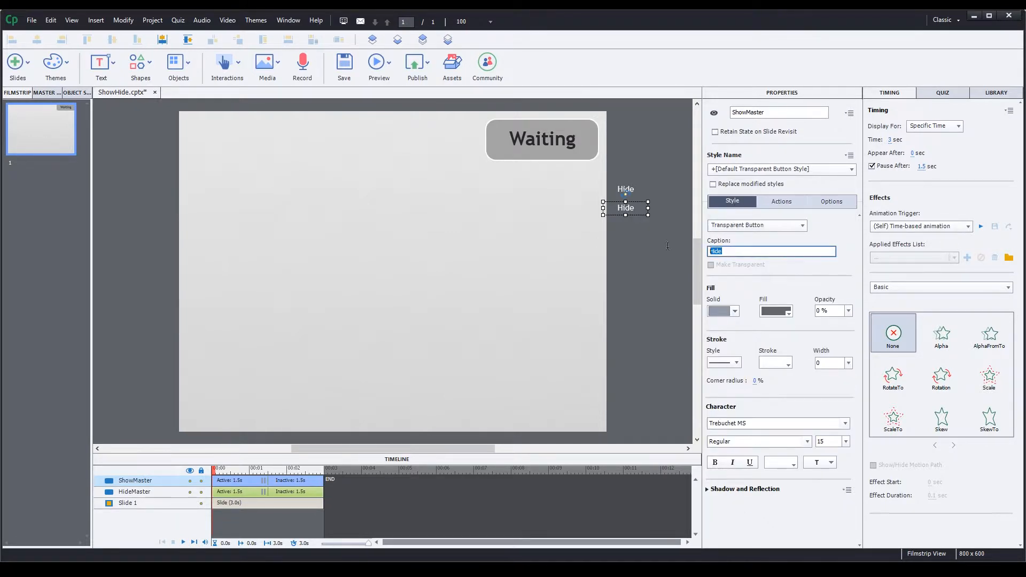
double_click(735, 251)
text(Show)
Step: Turn off Pause After for both the HideMaster and ShowMaster buttons
shift+click(615, 192)
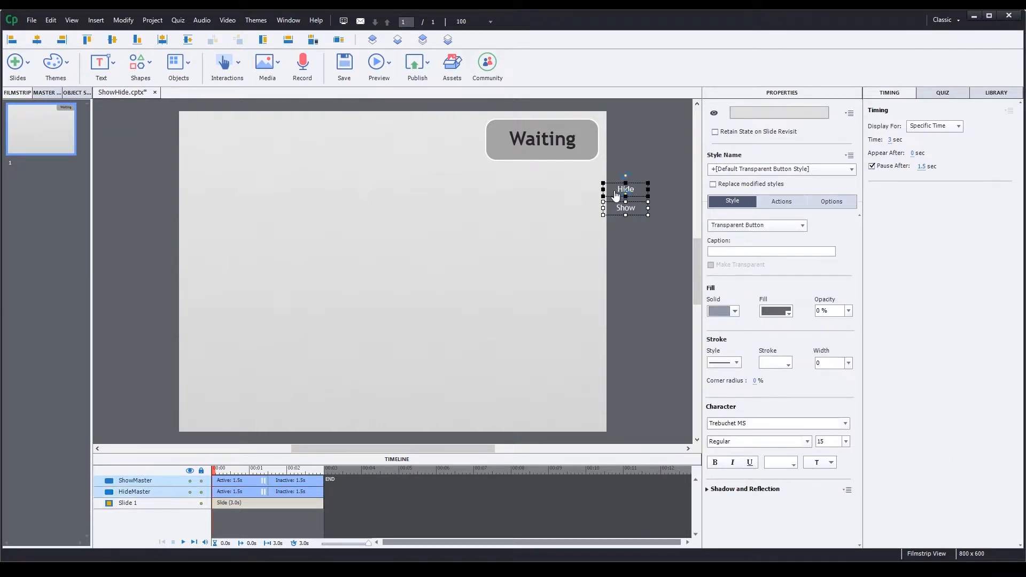
click(872, 166)
Step: Start a new standard advanced action and name it ShowHideMasterObject
click(152, 20)
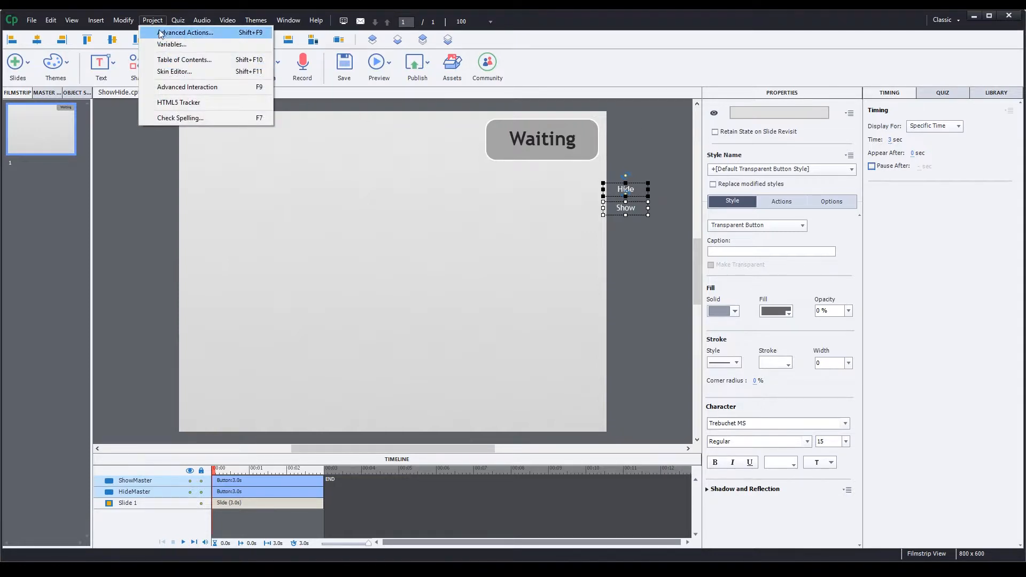
click(163, 33)
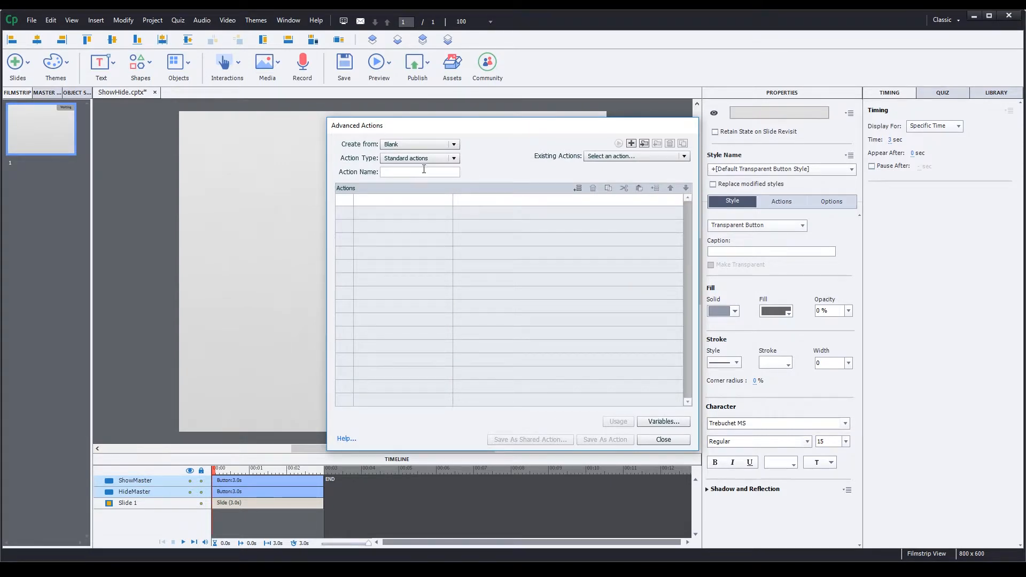
click(426, 172)
text(ShowH)
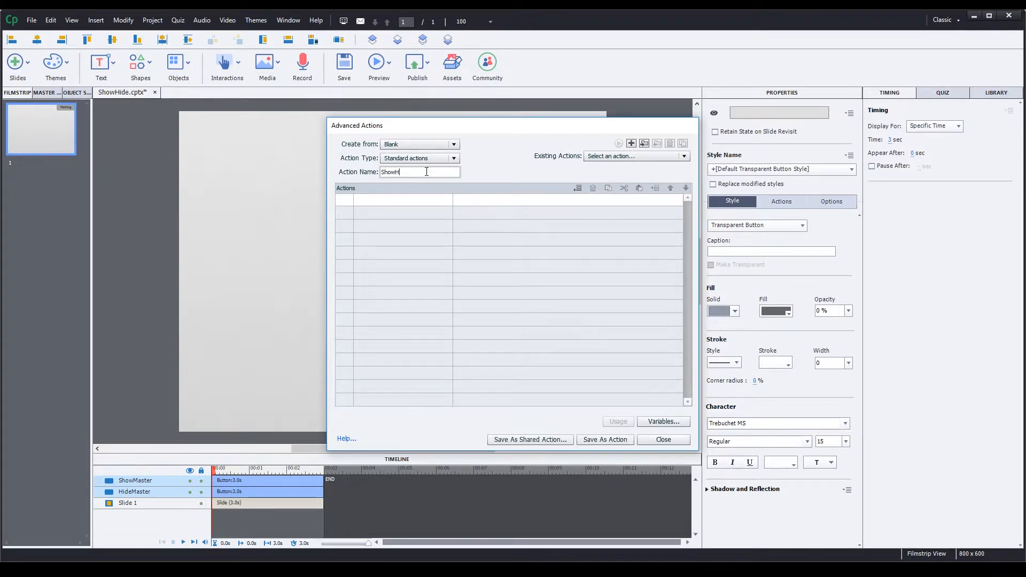
text(ideMasterObject)
Step: Add an Assign line that sets xcmndAddEventListener to the literal "si5349, mouseover, HideMaster, success"
click(412, 201)
key(a)
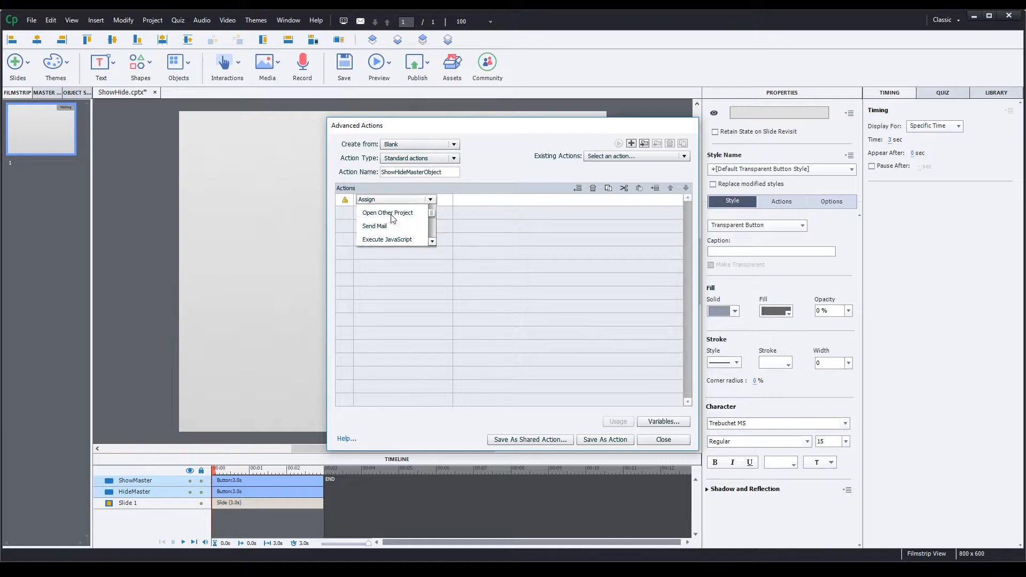
click(391, 212)
text(add)
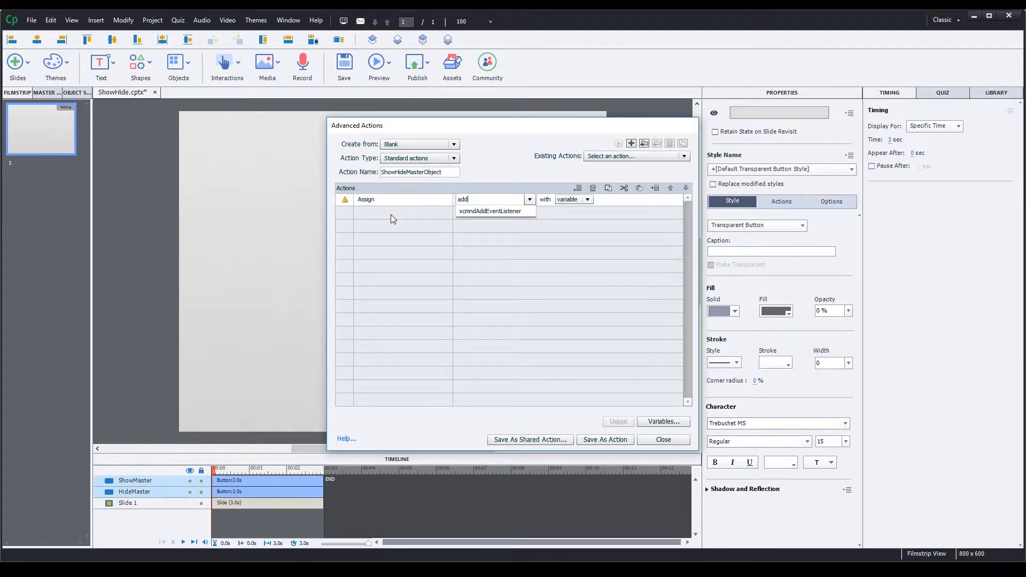
click(499, 214)
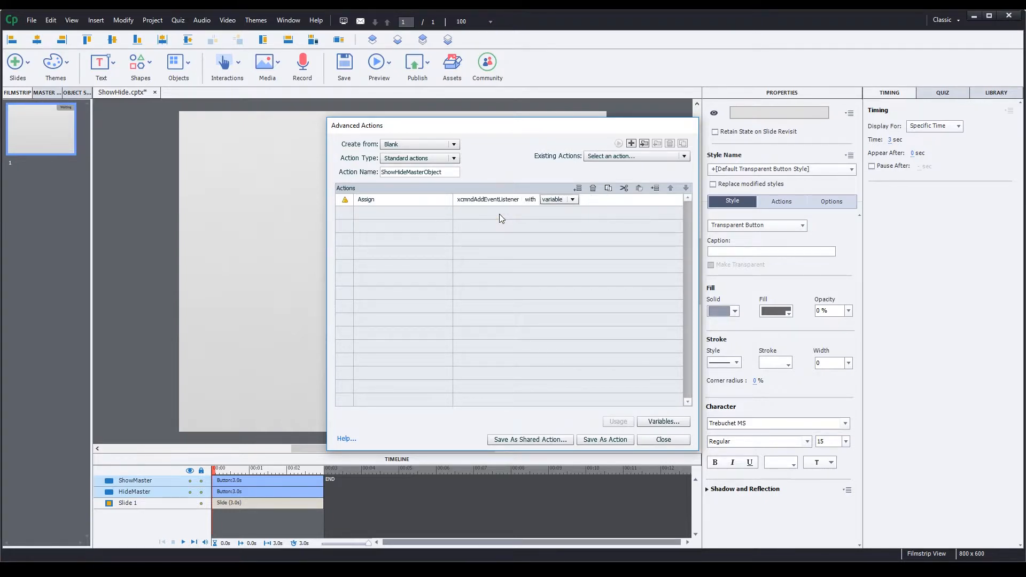
click(573, 200)
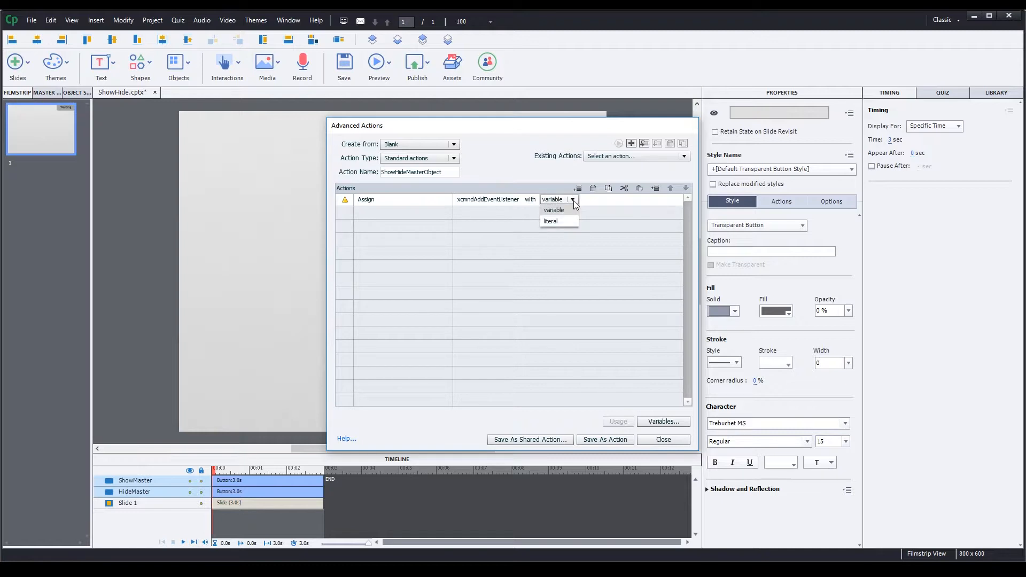
click(557, 222)
text(HideMaster)
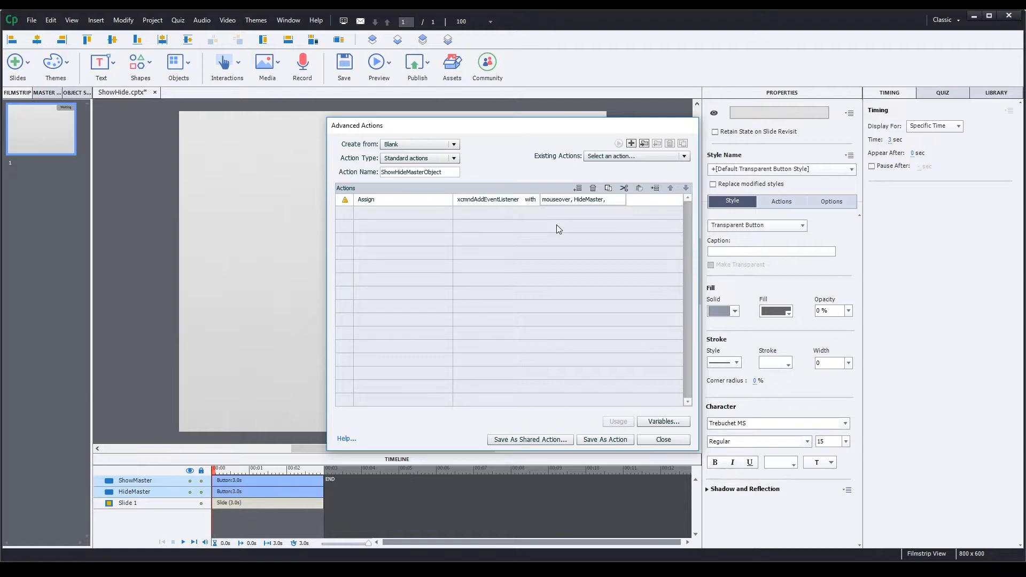
text(, success)
key(Return)
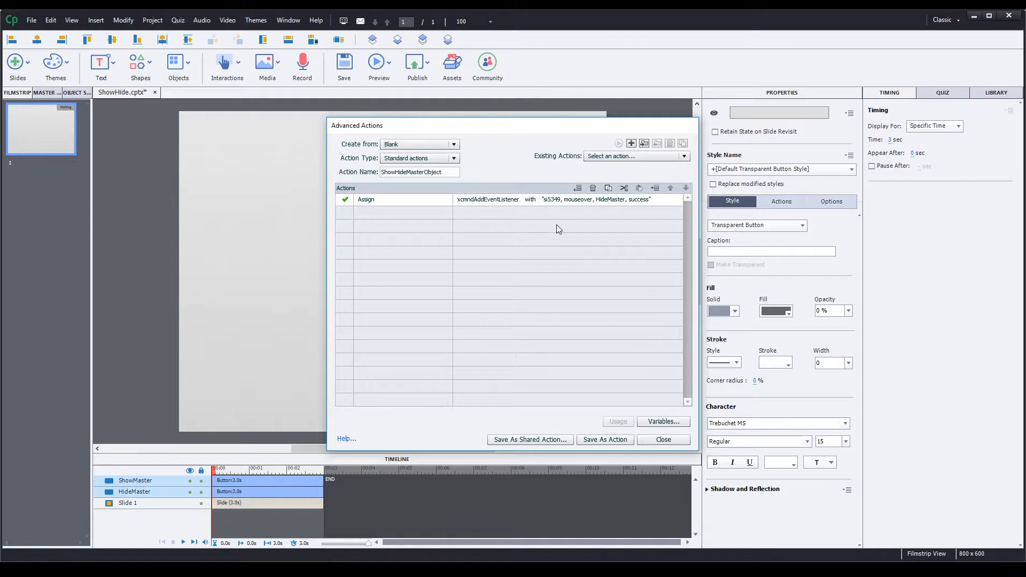
Step: Add a second Assign line that sets xcmndAddEventListener to the literal "si5317, mouseout, ShowMaster, success"
click(373, 213)
key(a)
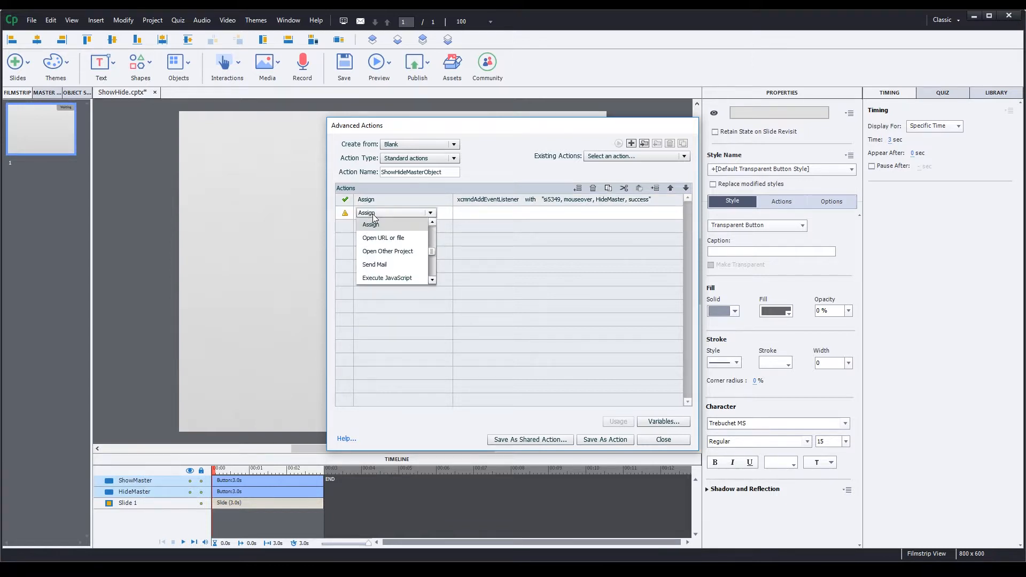
click(376, 220)
text(add)
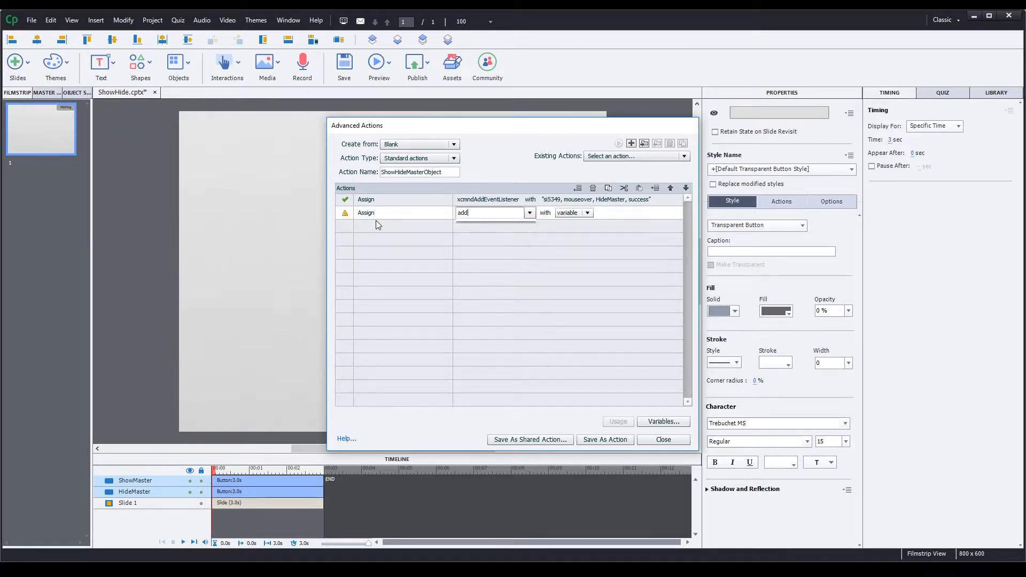
click(534, 226)
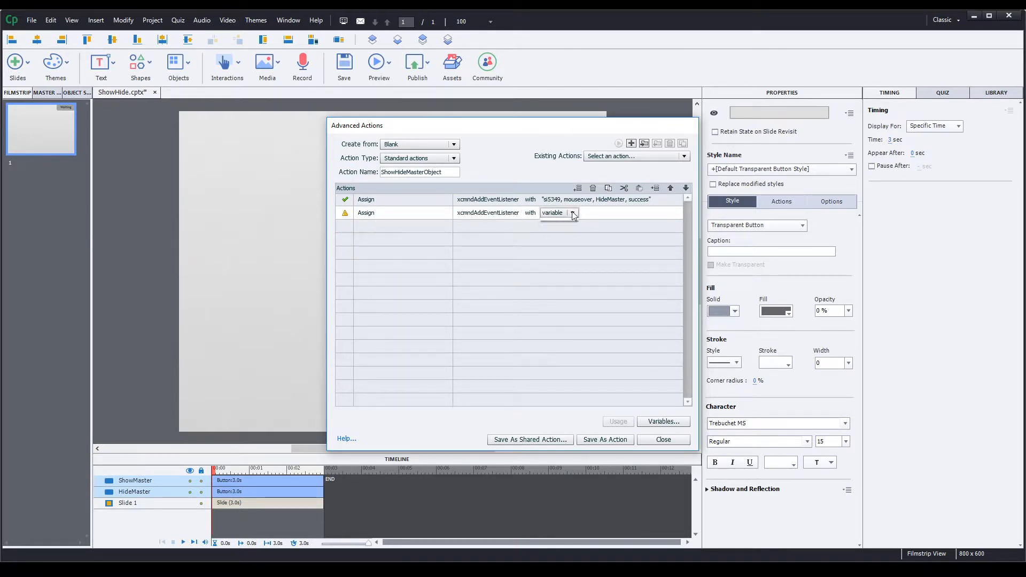
click(573, 213)
click(554, 239)
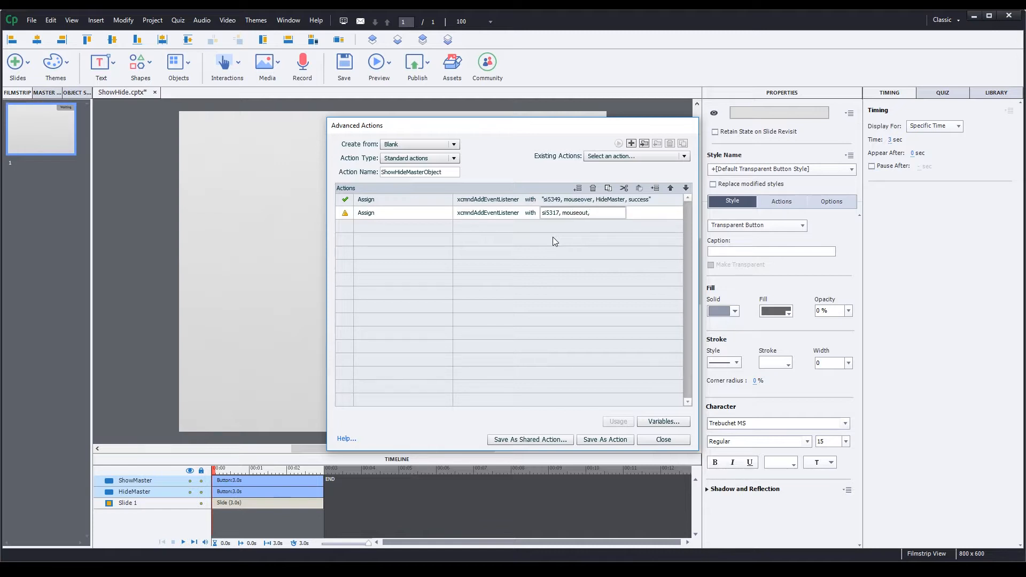
text(ShowMaster, su)
text(ccess)
key(Return)
Step: Save the ShowHideMasterObject action and close the Advanced Actions dialog
click(605, 440)
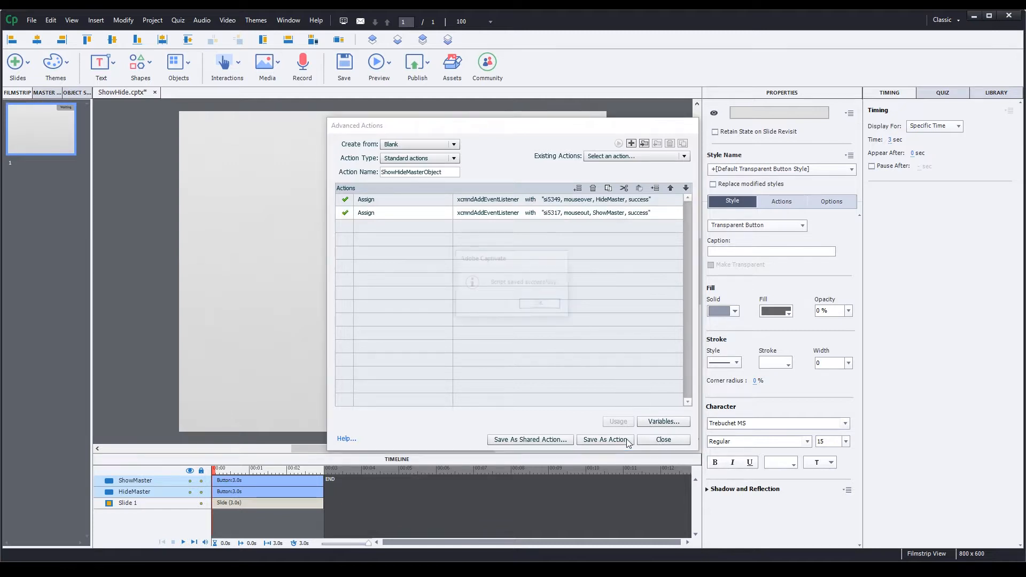
click(540, 304)
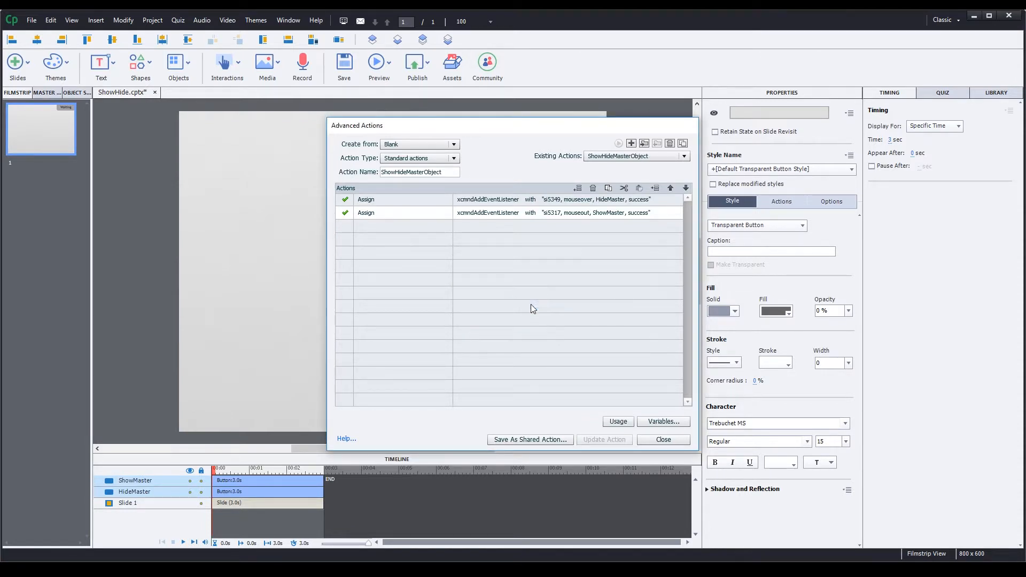
click(662, 439)
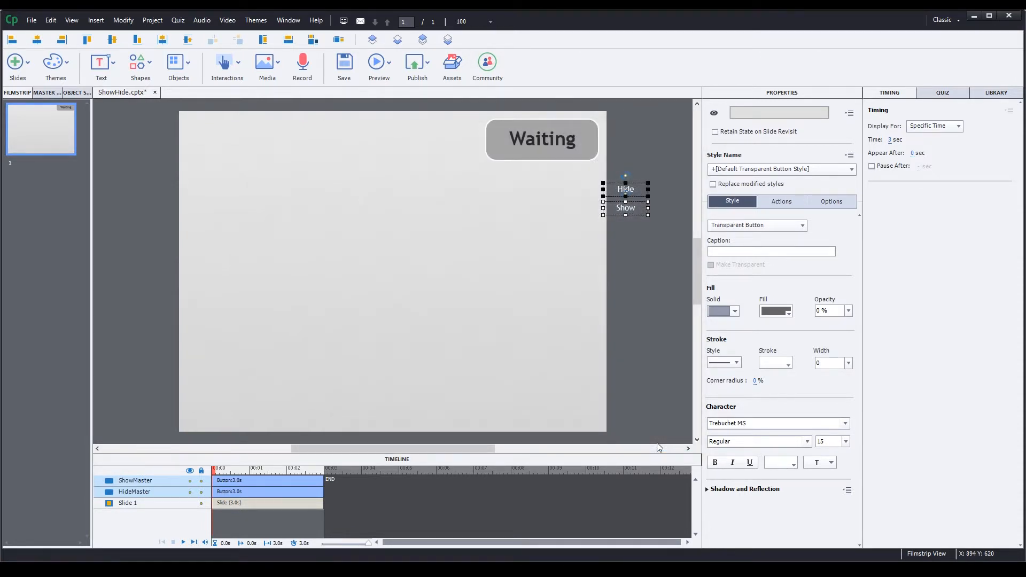
Step: Set slide 1's On Enter action to execute the advanced action ShowHideMasterObject
click(581, 248)
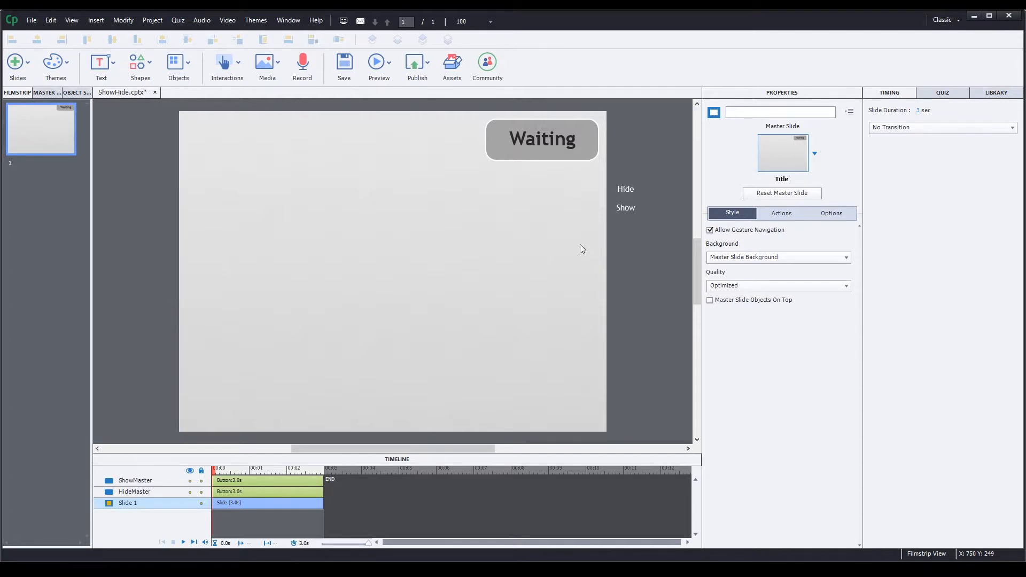
click(780, 212)
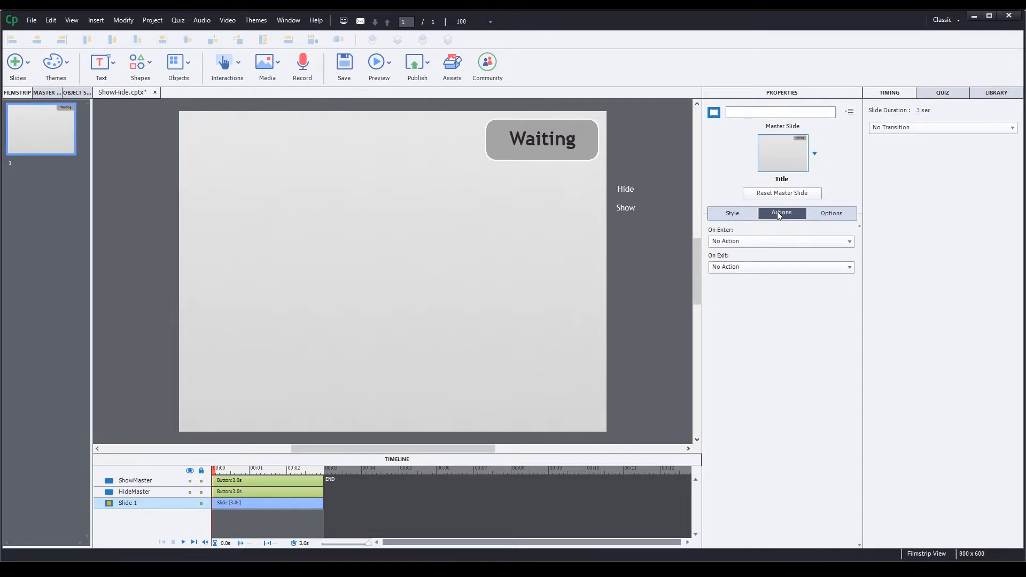
click(774, 241)
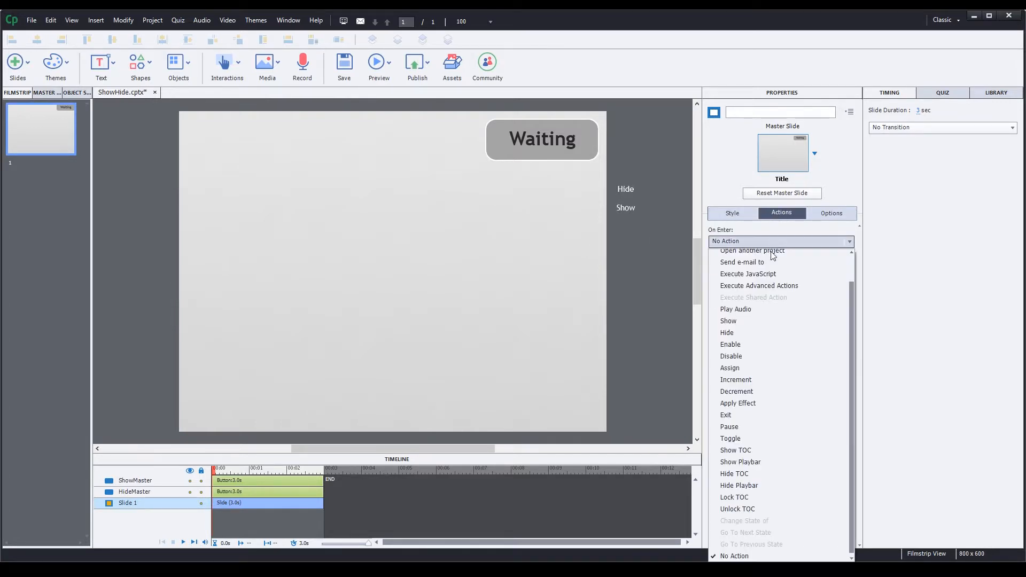
click(772, 286)
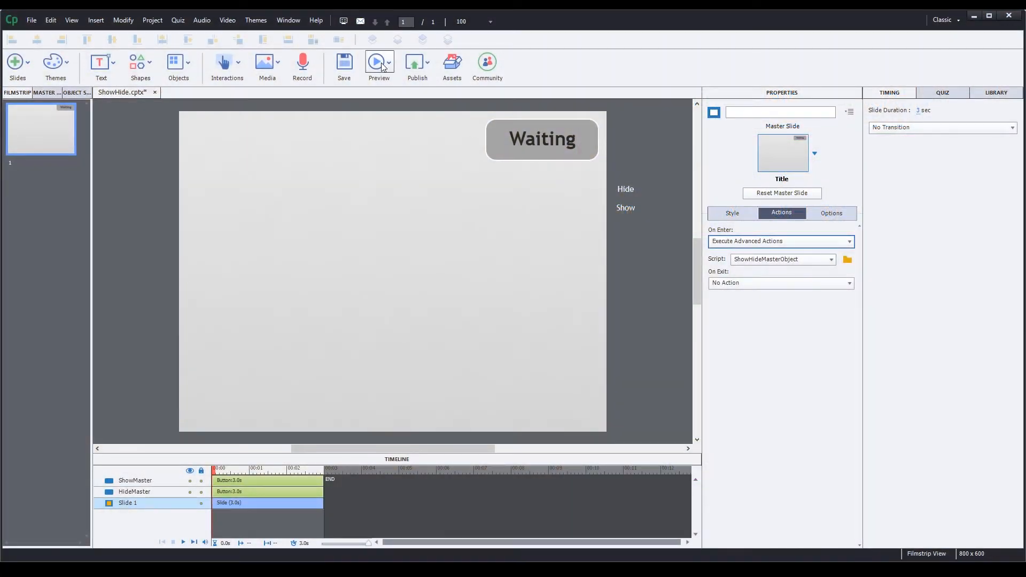
Step: Preview the project to test how the Waiting button reacts to mouseover and mouseout
click(383, 65)
click(407, 160)
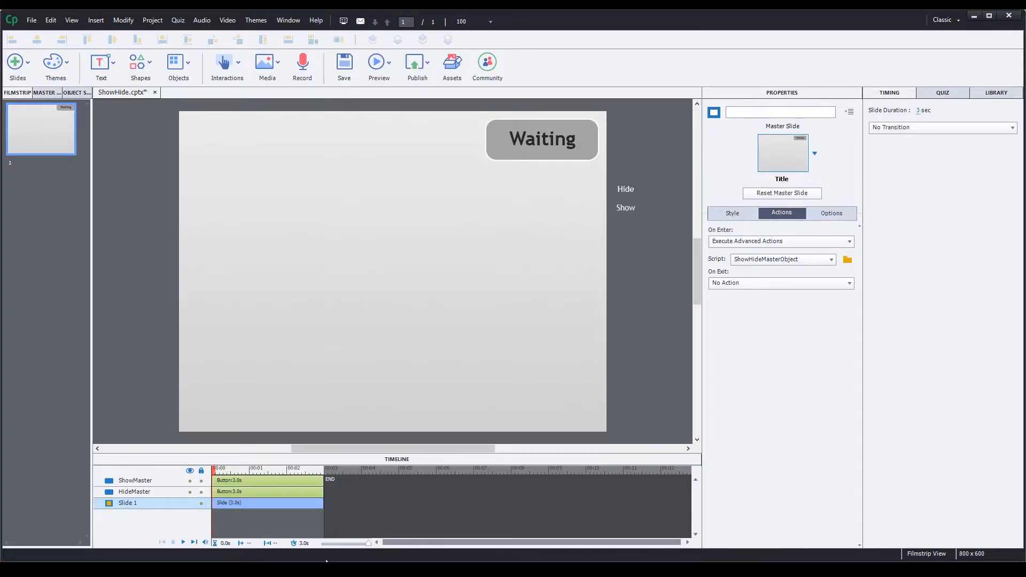
Step: On the White master slide, set the success action of the two stacked smart shape buttons to Go to the next slide
click(42, 94)
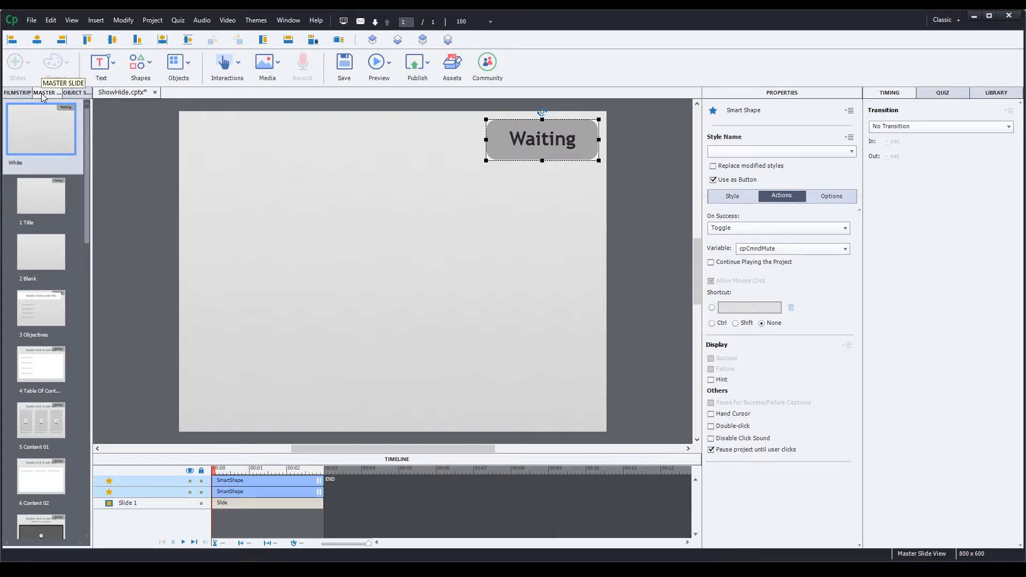
click(793, 228)
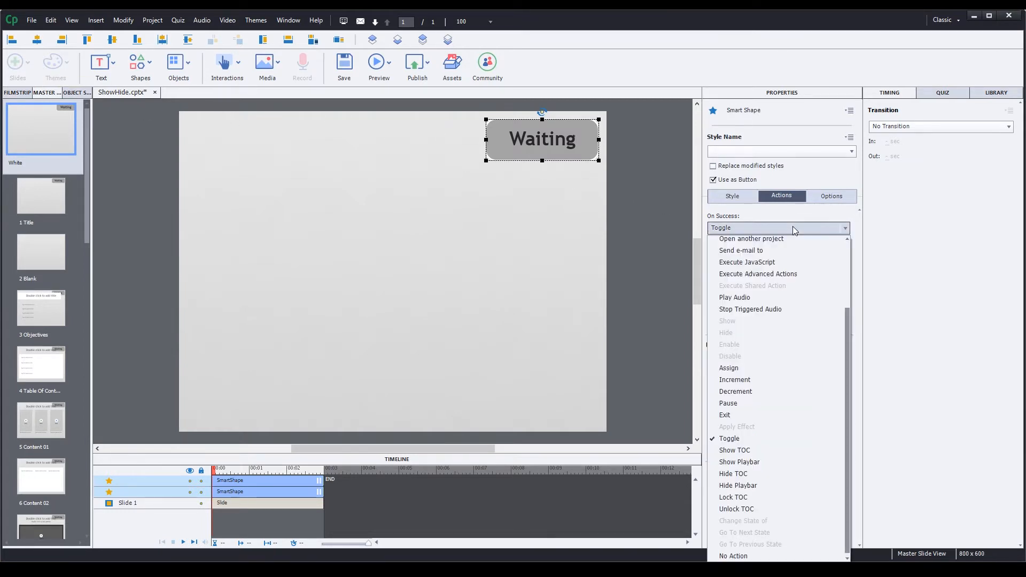
scroll(796, 252, up, 3)
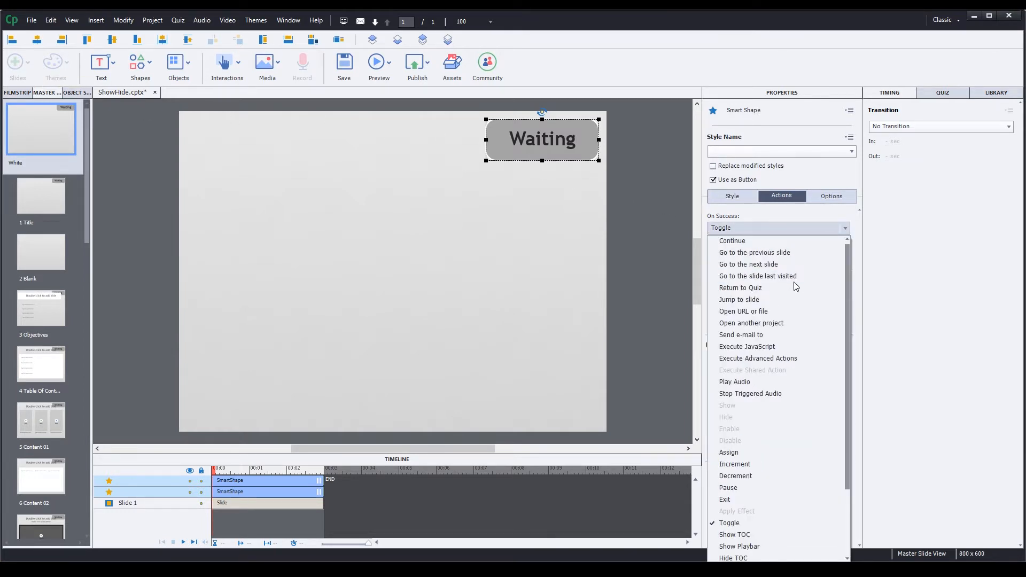
click(763, 264)
Step: Return to the filmstrip and add a new slide from the Blank master after slide 1
click(16, 94)
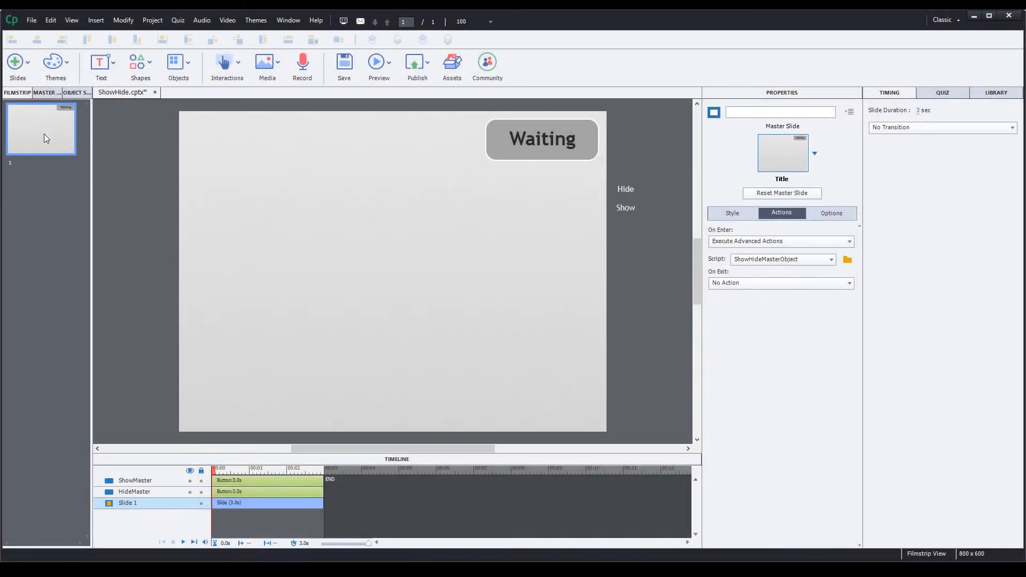
right_click(45, 135)
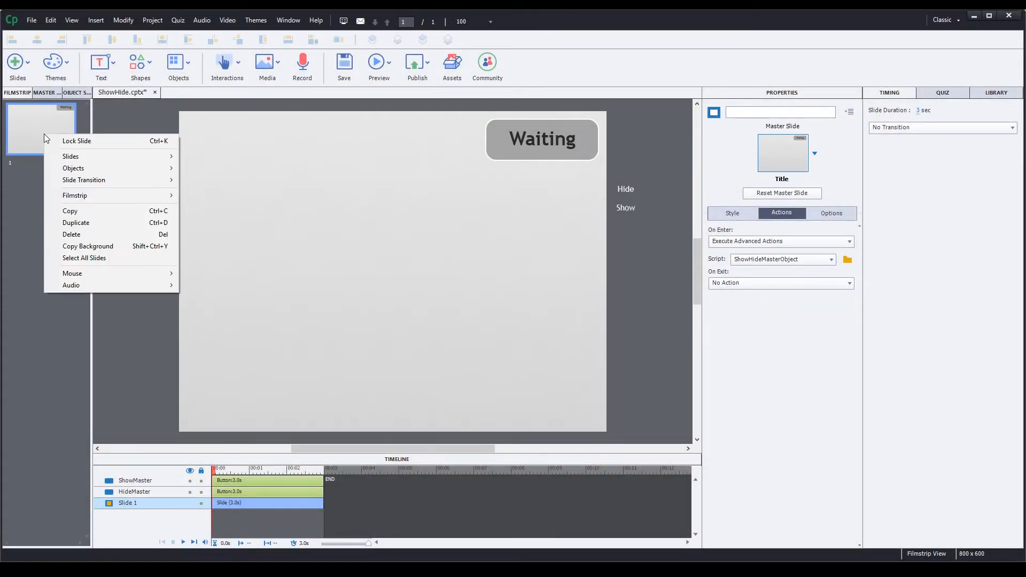
mouse_move(141, 166)
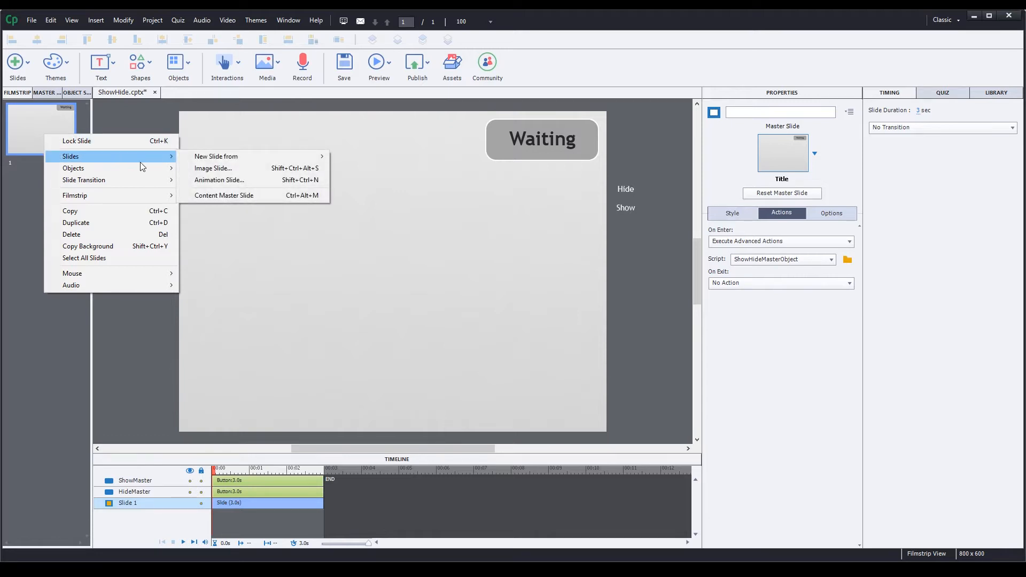
mouse_move(230, 154)
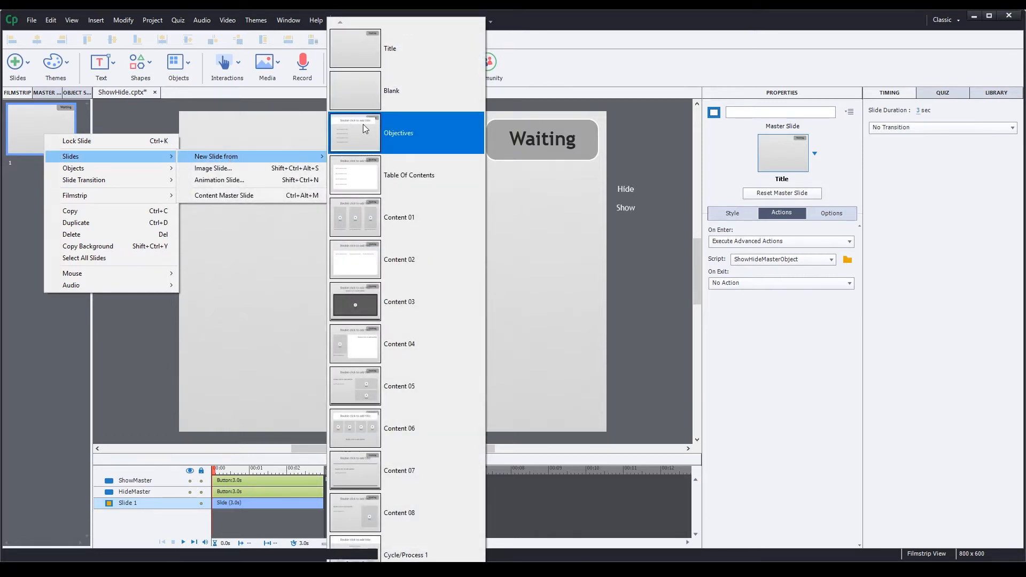
click(362, 89)
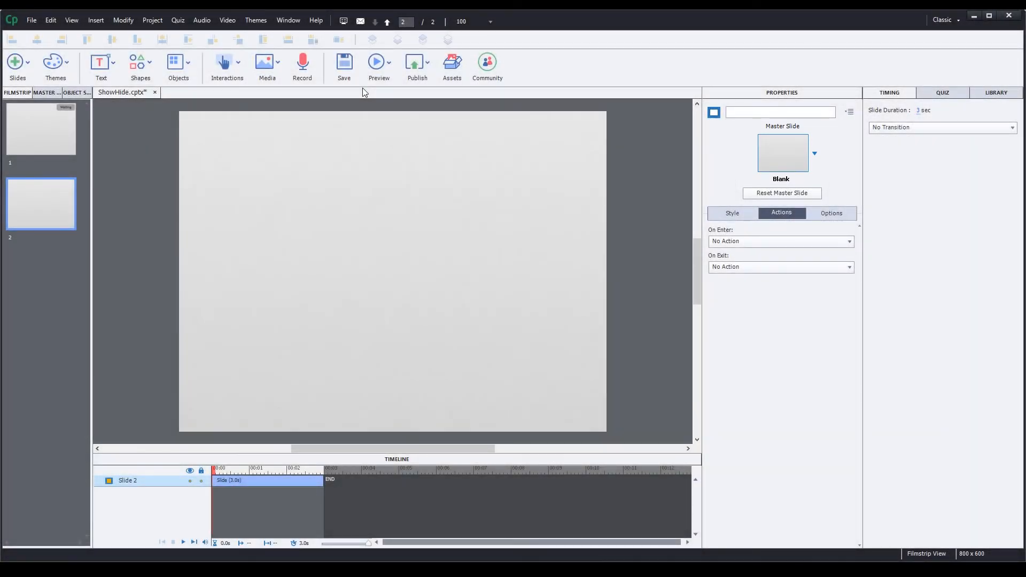
Step: Insert a button on slide 2 and set its caption to "Next >"
click(223, 63)
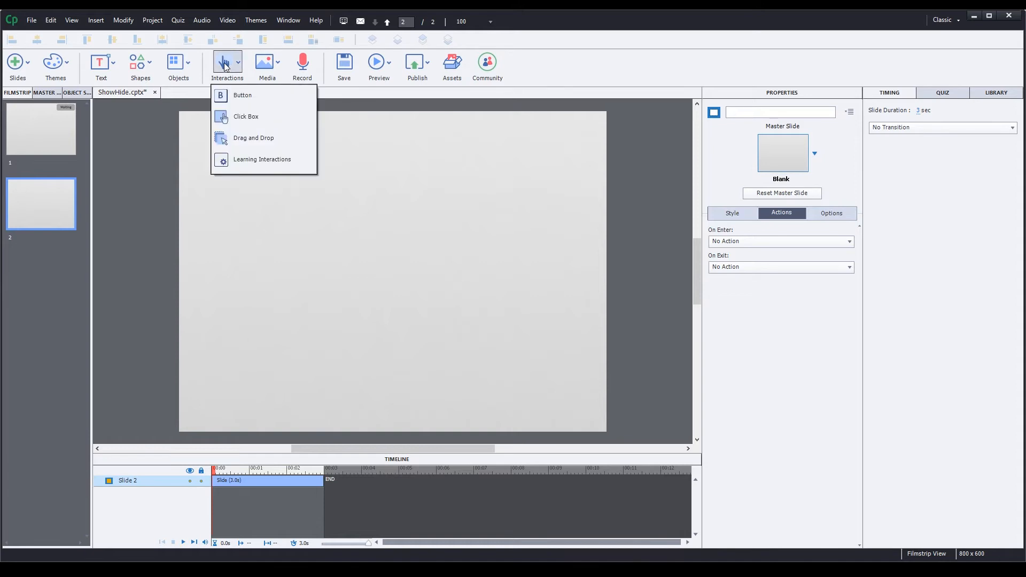
click(239, 93)
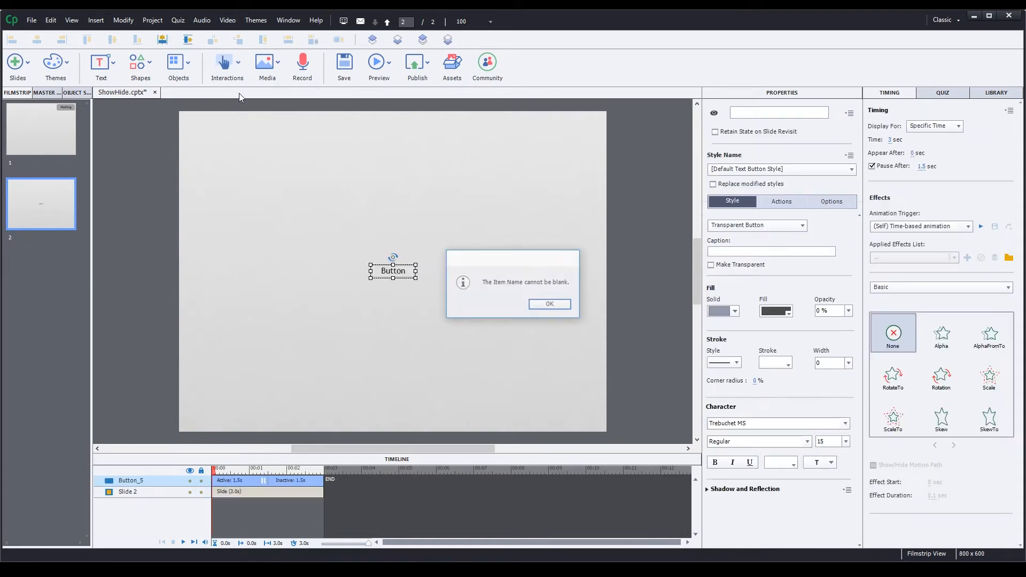
click(550, 299)
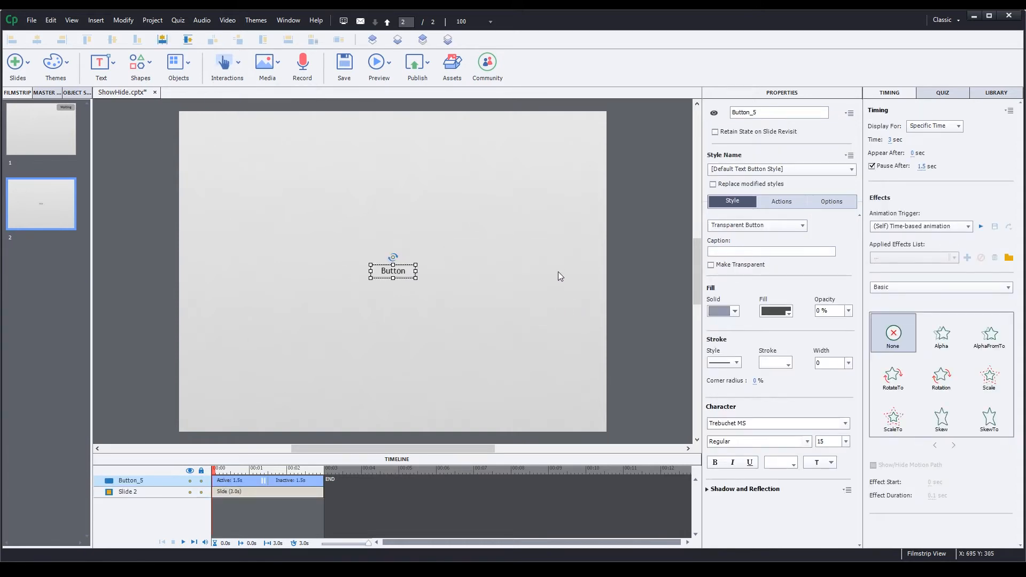
click(714, 251)
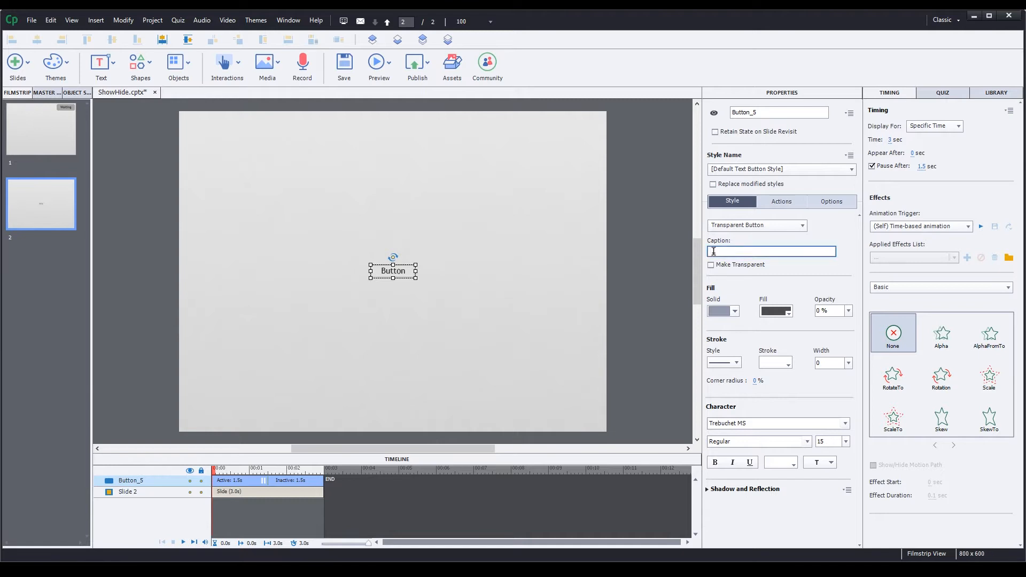
text(Next >)
key(Return)
Step: Add a third slide based on the Title master after slide 2
right_click(51, 204)
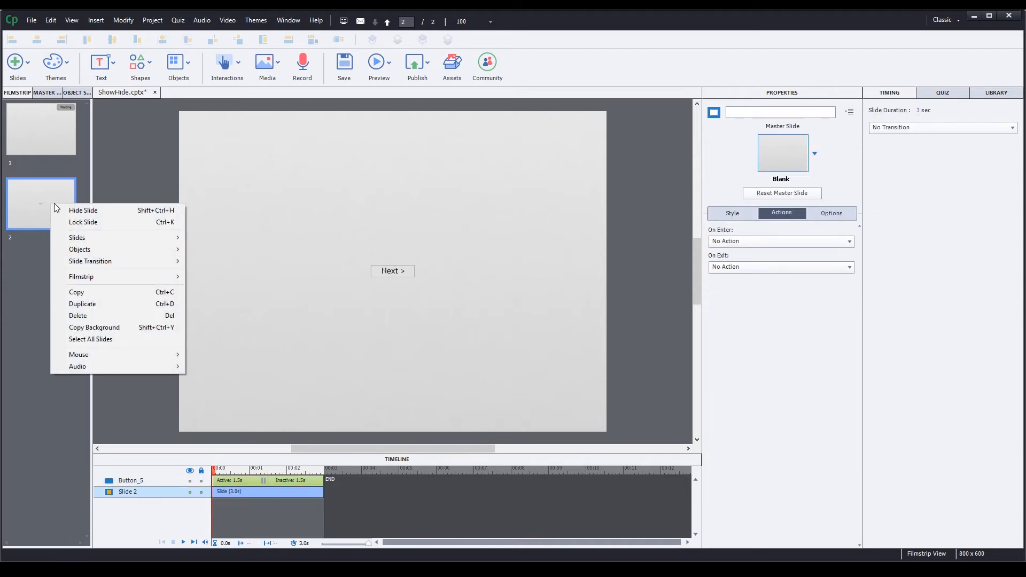
mouse_move(104, 239)
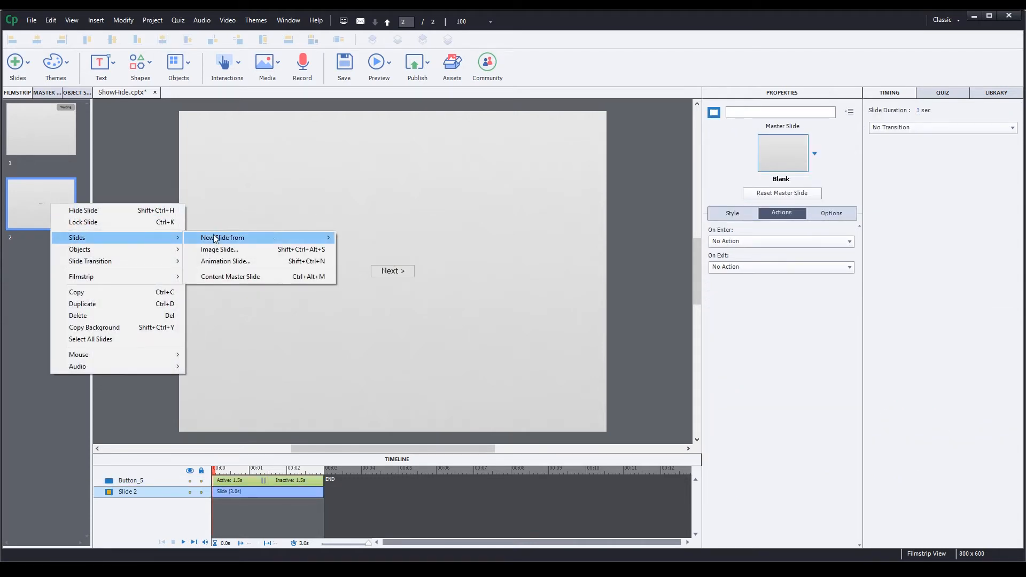
mouse_move(274, 233)
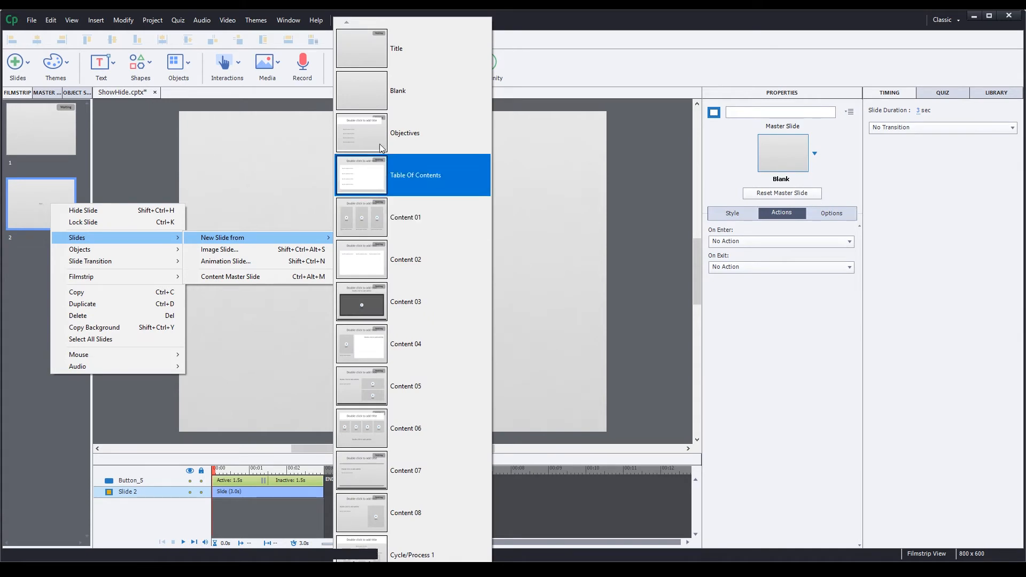
click(365, 58)
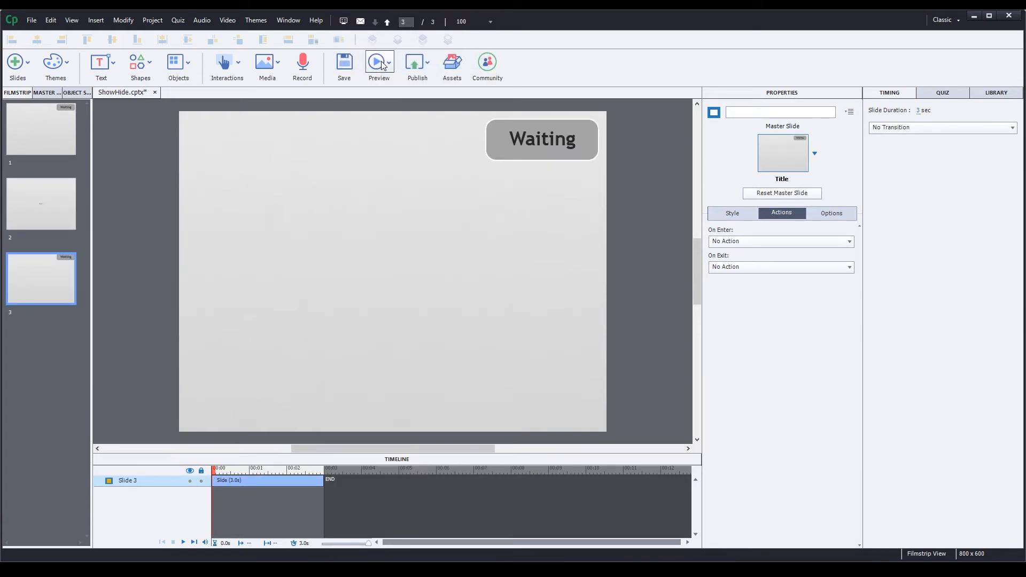
Step: Preview the project as HTML5 in the browser and go through the slides using the master slide button and the Next > button
click(382, 64)
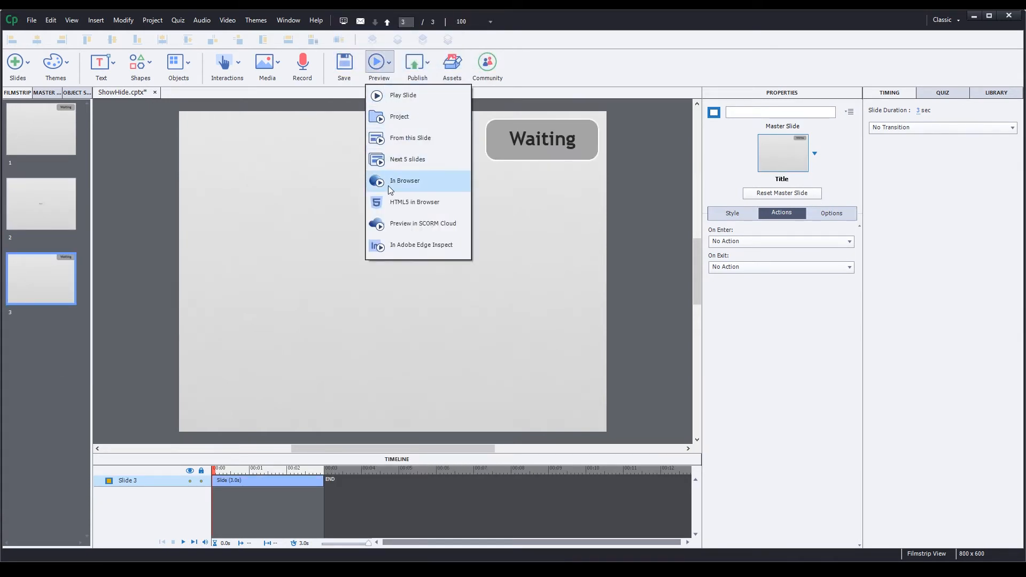
click(395, 202)
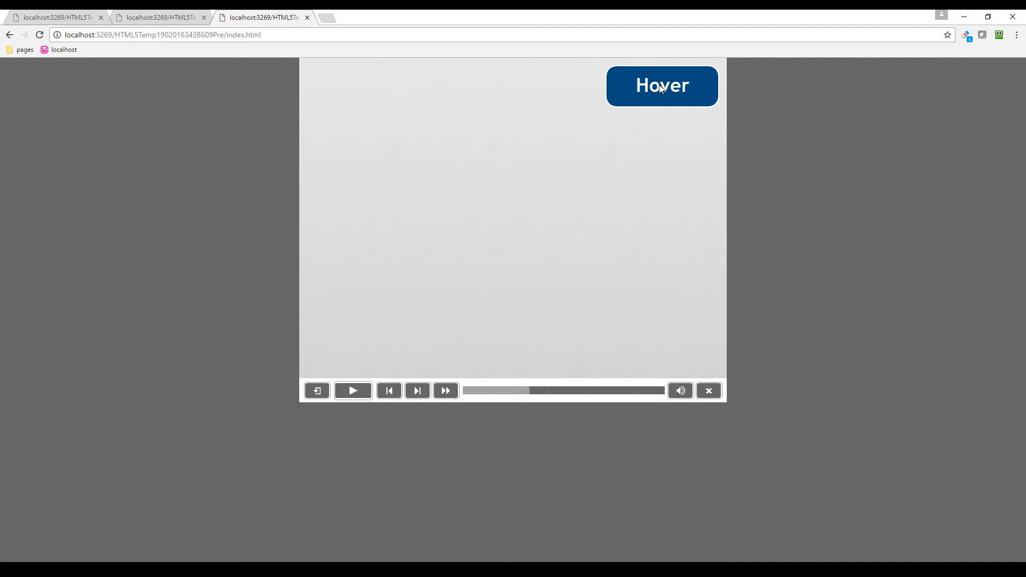
click(660, 88)
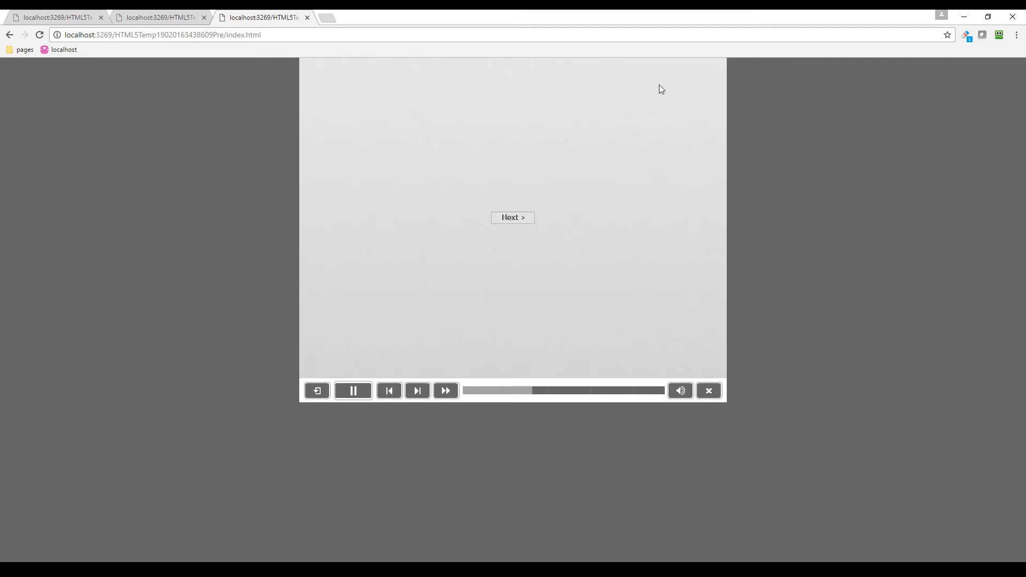
click(507, 222)
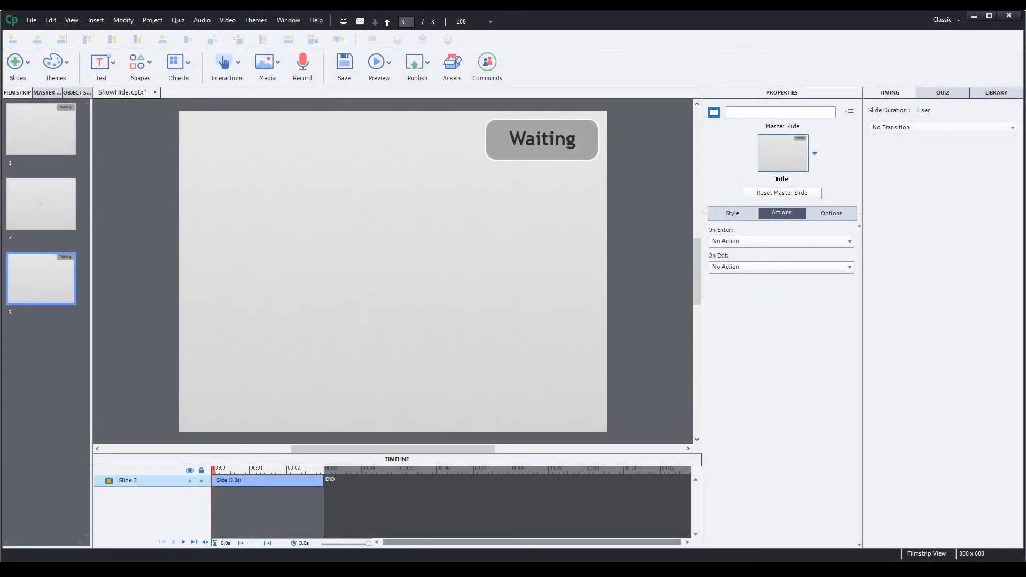
Step: Create a standard advanced action named NextAndShow with Go to Next Slide as its first command
click(153, 21)
click(175, 31)
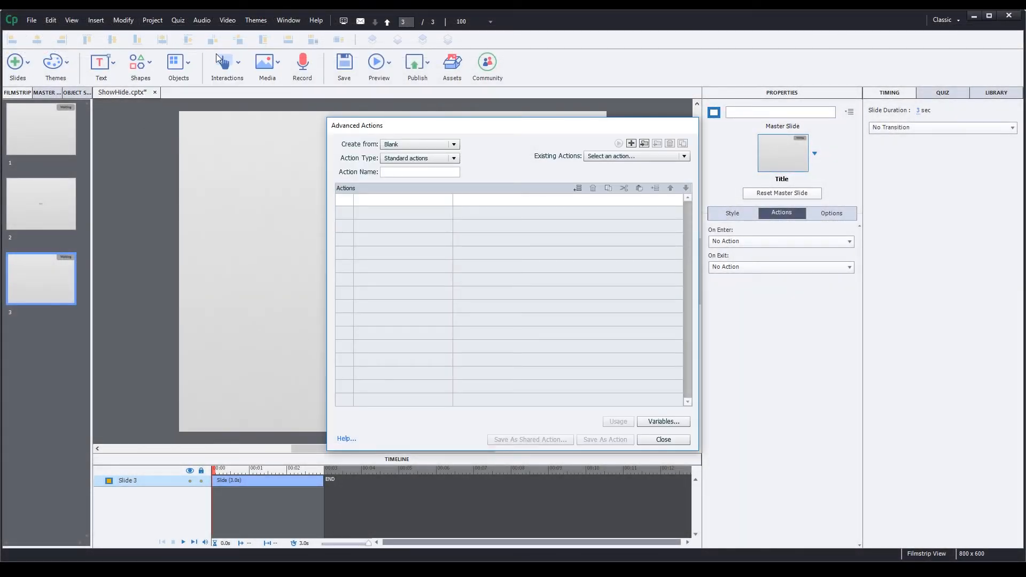
click(410, 172)
text(NextA)
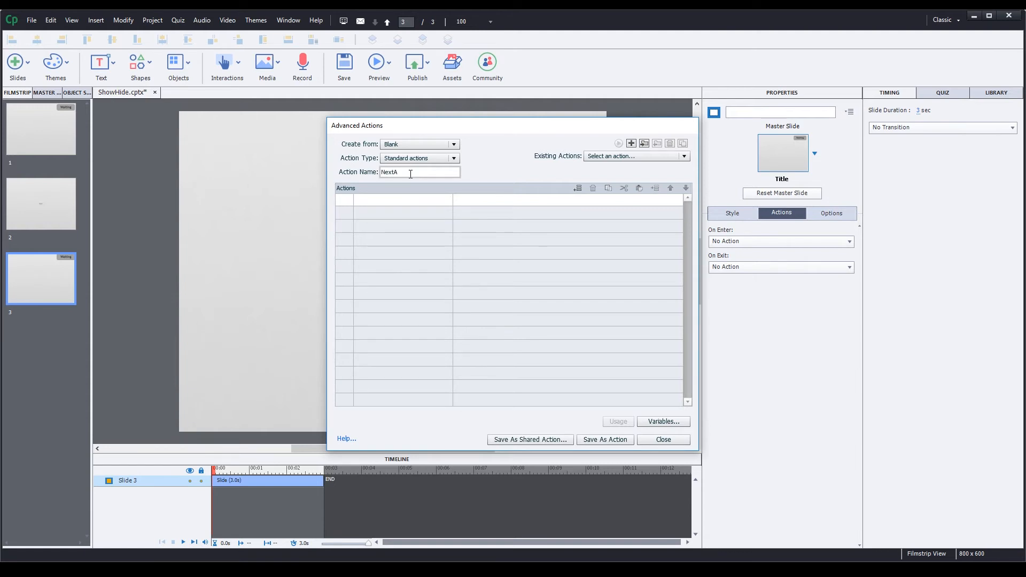
text(ndShow)
click(392, 198)
click(382, 197)
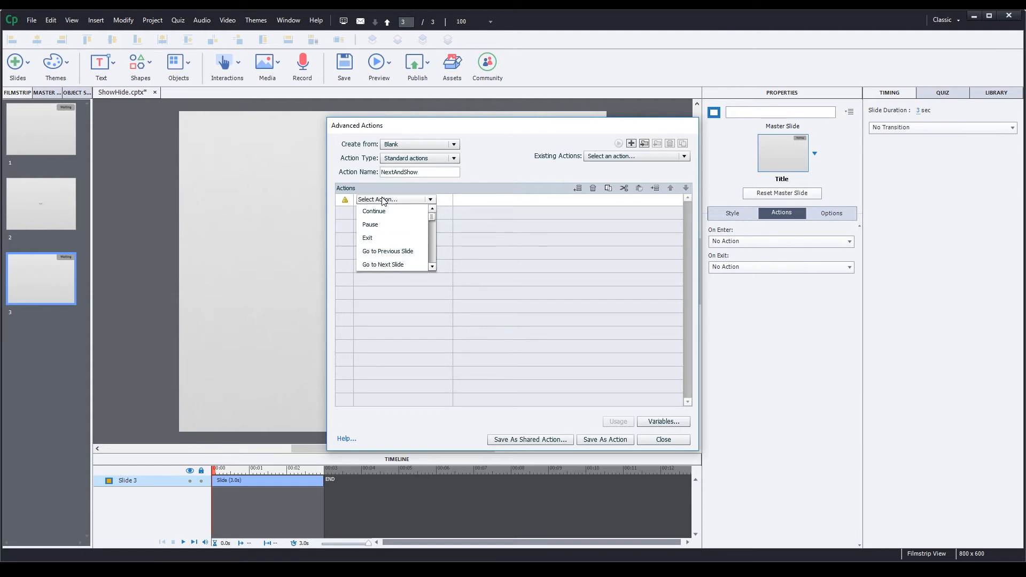
click(383, 261)
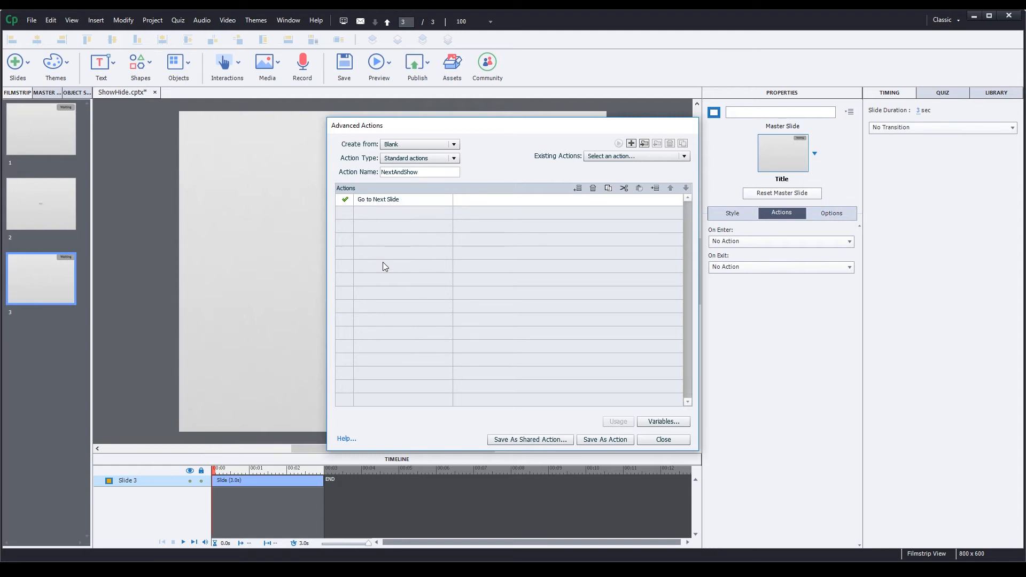
Step: Add a second command to NextAndShow that assigns xcmndShow with the literal value si5349
click(366, 216)
click(366, 214)
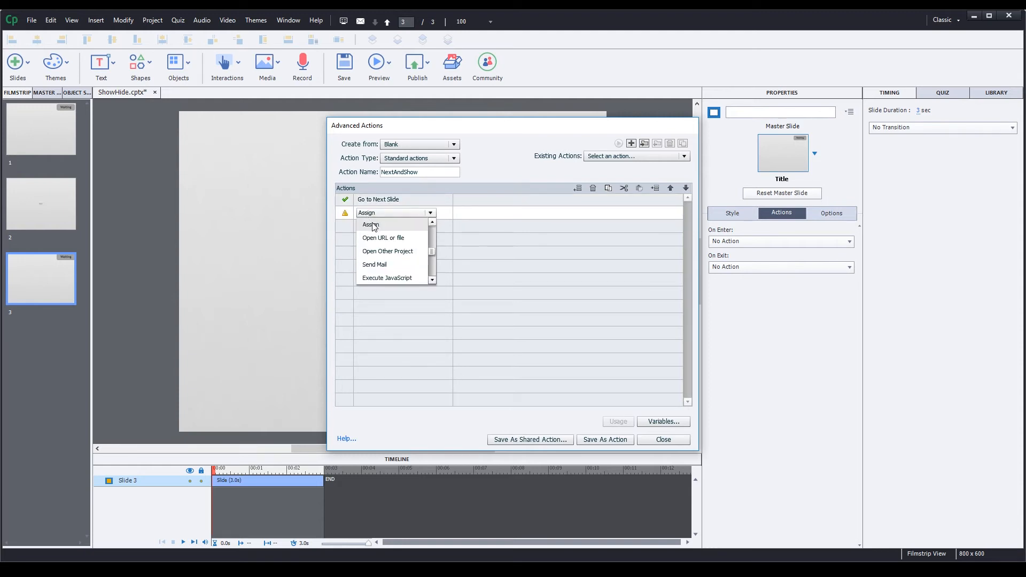
click(373, 226)
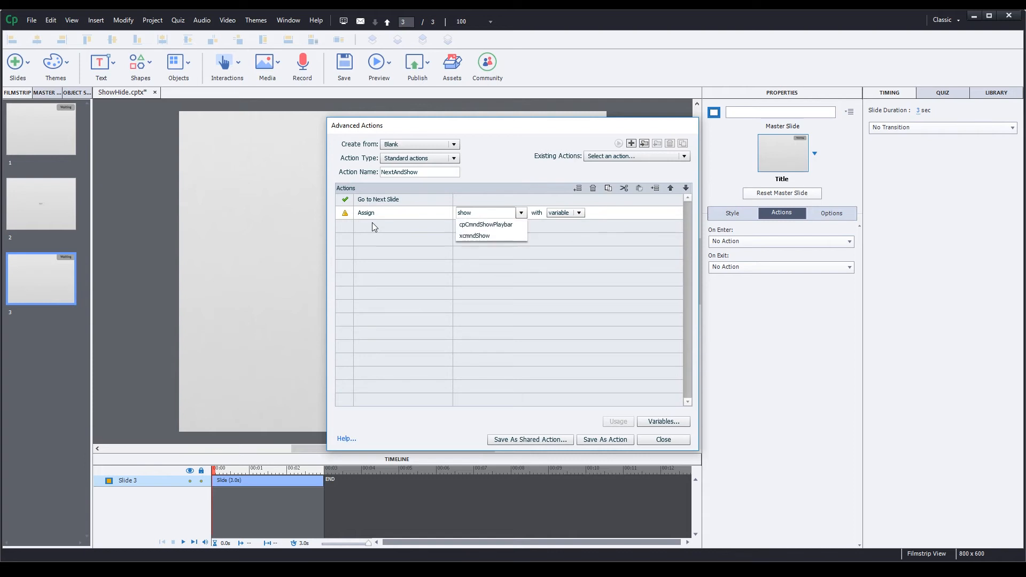
click(514, 236)
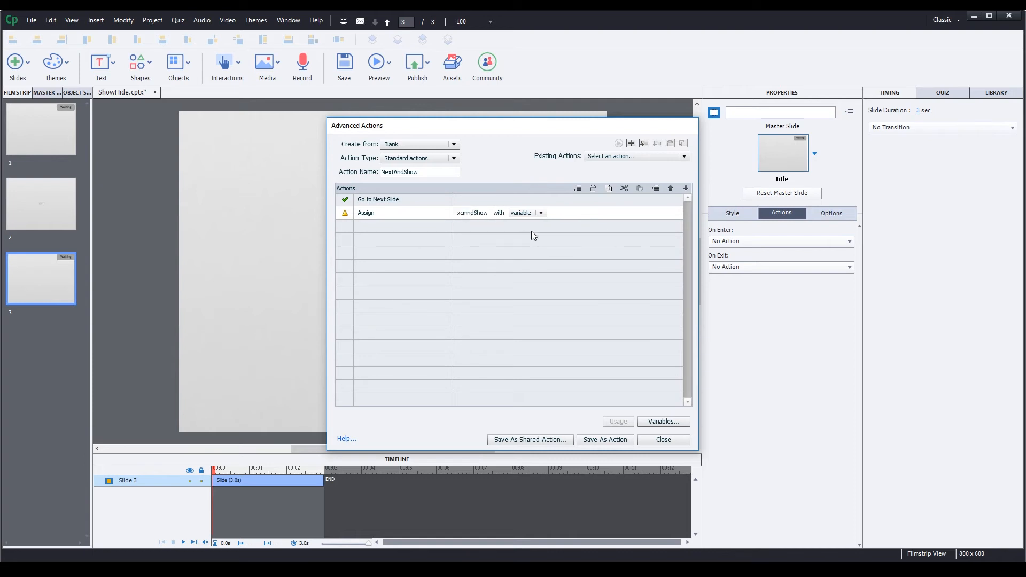
click(532, 234)
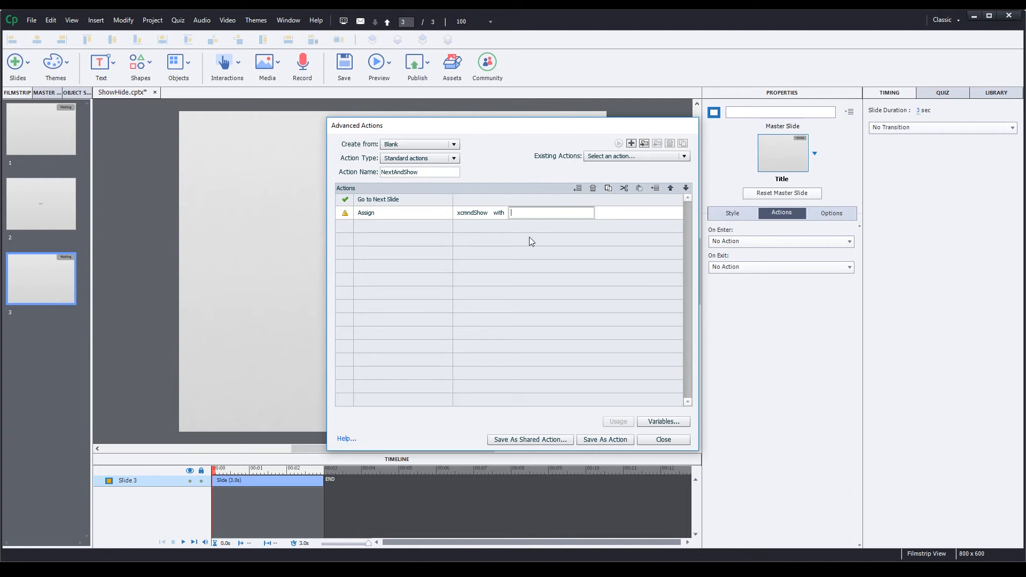
text(si5349)
key(Return)
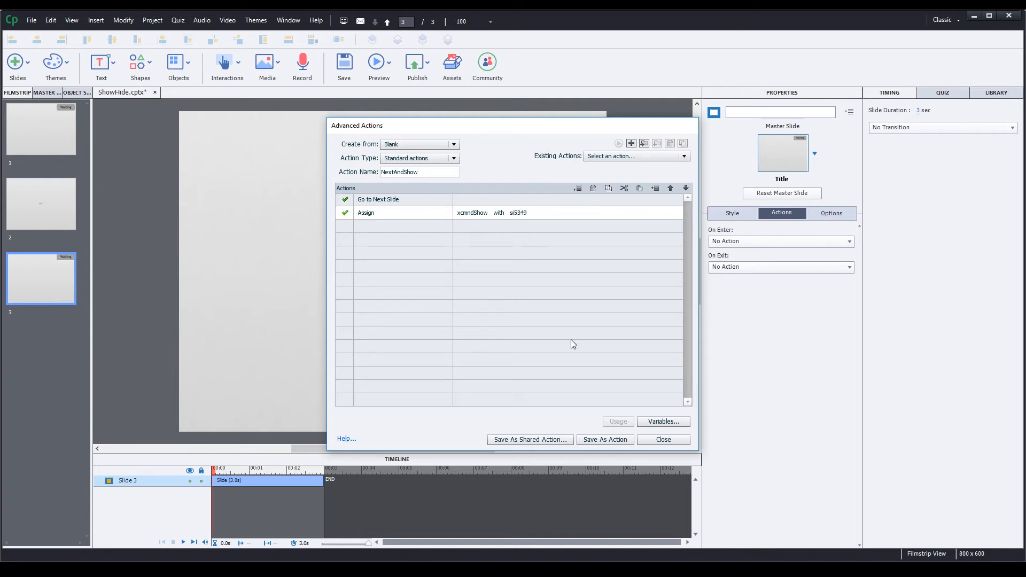
Step: Save the NextAndShow action and close the Advanced Actions dialog
click(605, 439)
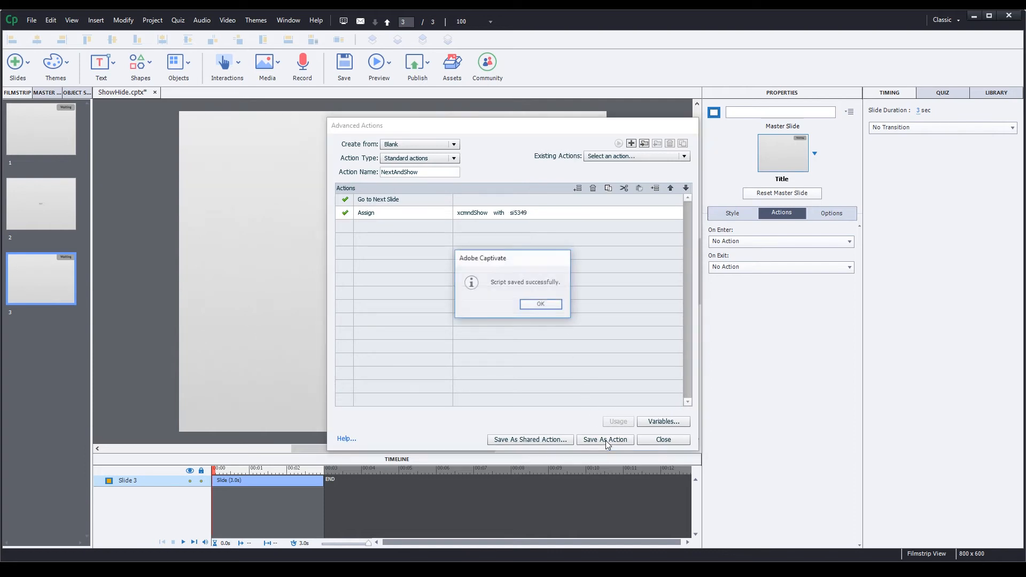
click(540, 303)
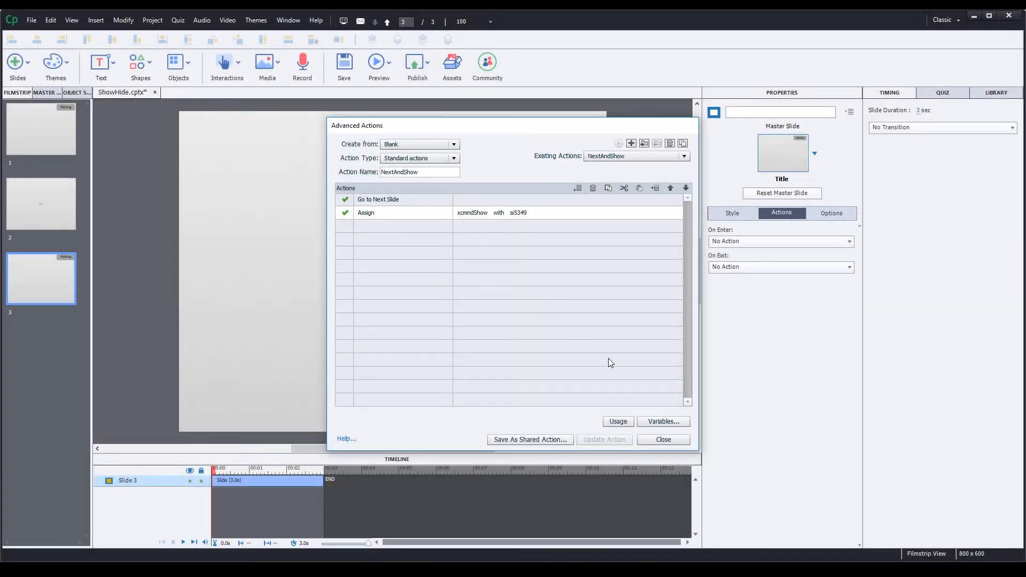
click(674, 440)
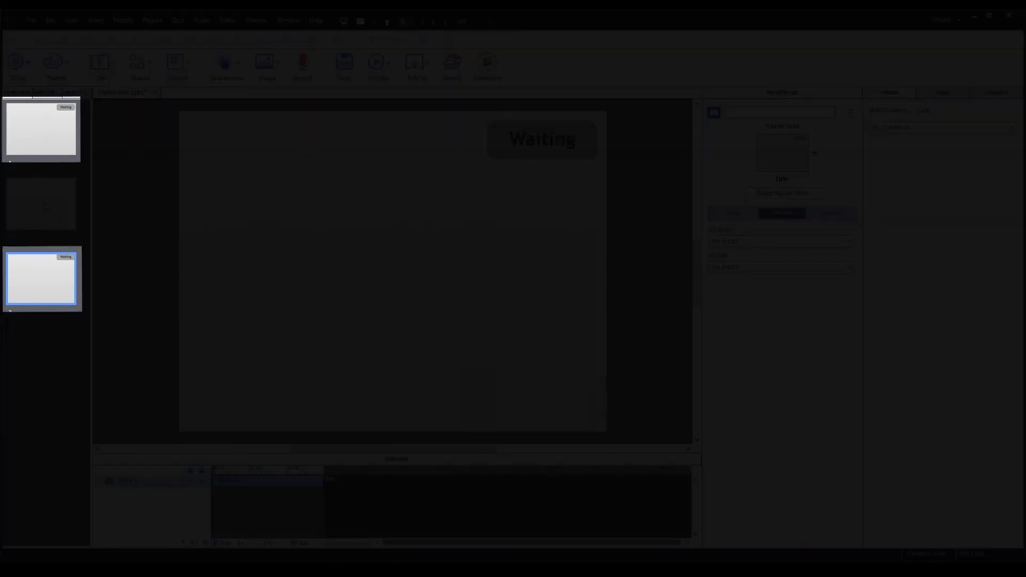
Step: Set the success action of slide 2's Next > button to execute the advanced action NextAndShow
click(43, 206)
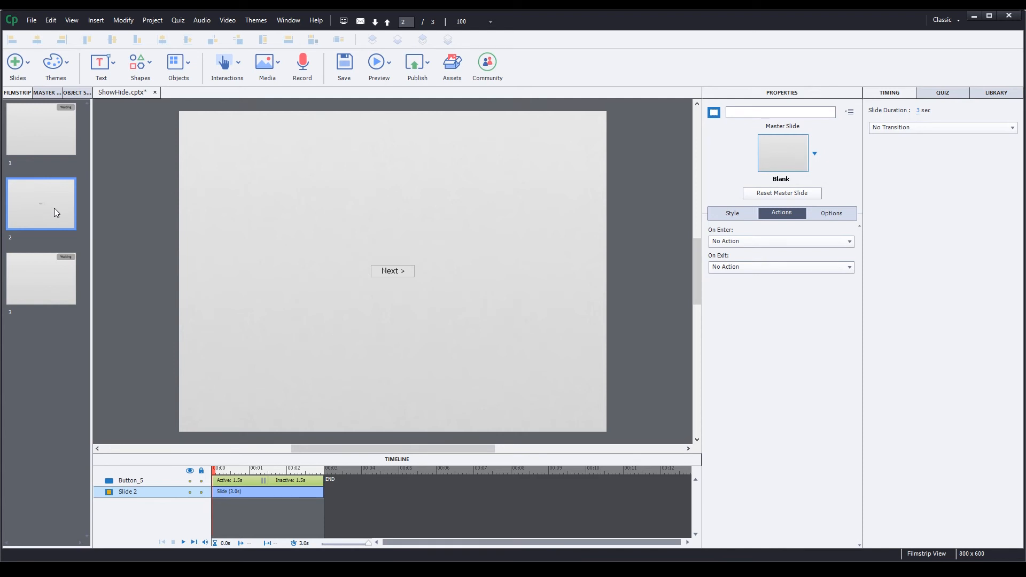
click(401, 278)
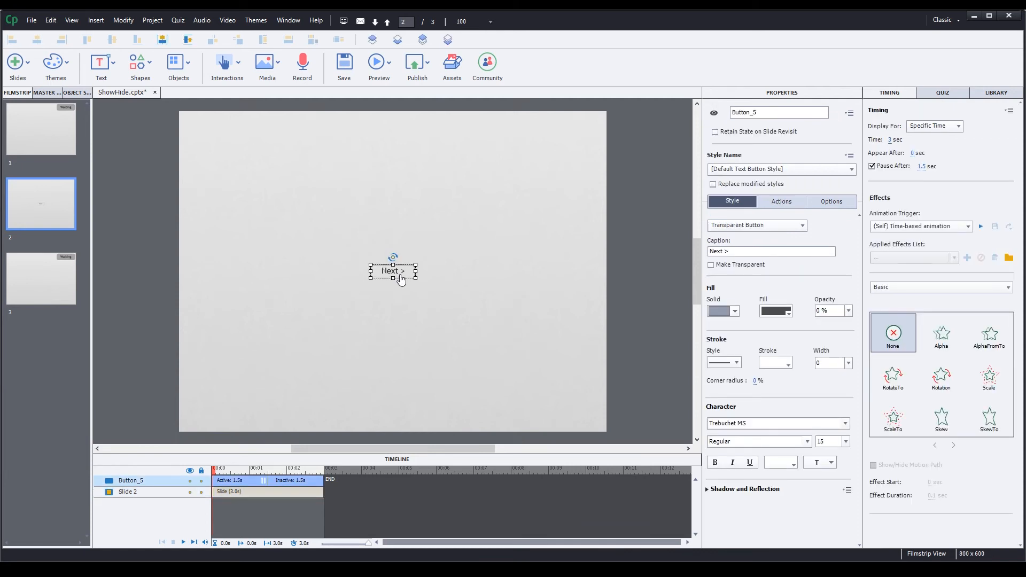
click(771, 198)
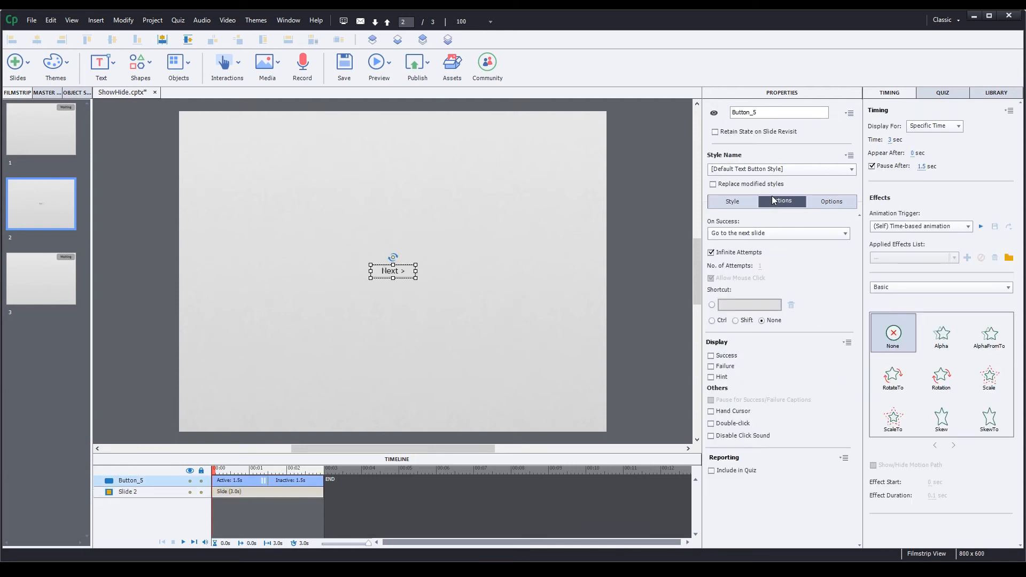
click(803, 234)
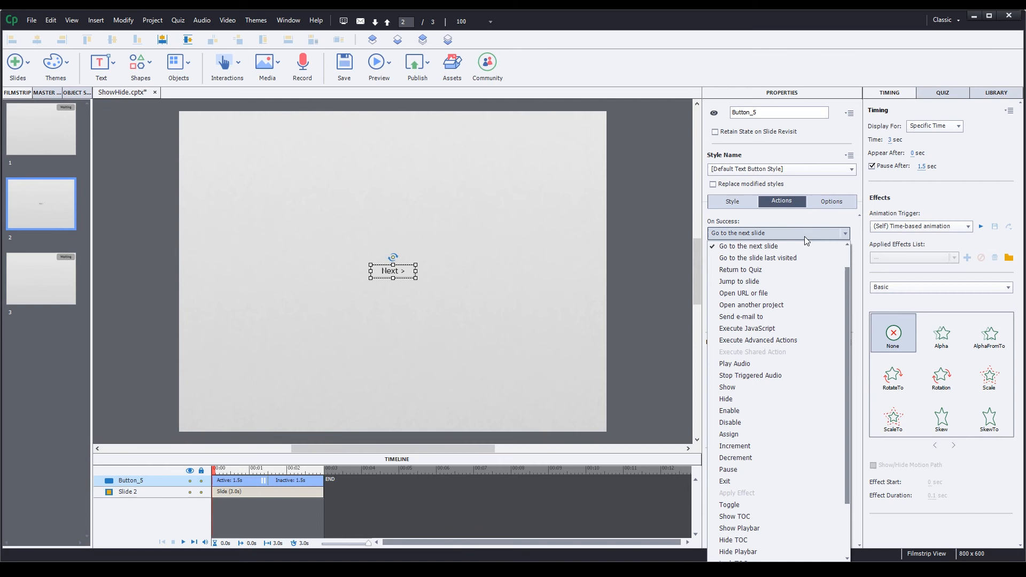
click(793, 339)
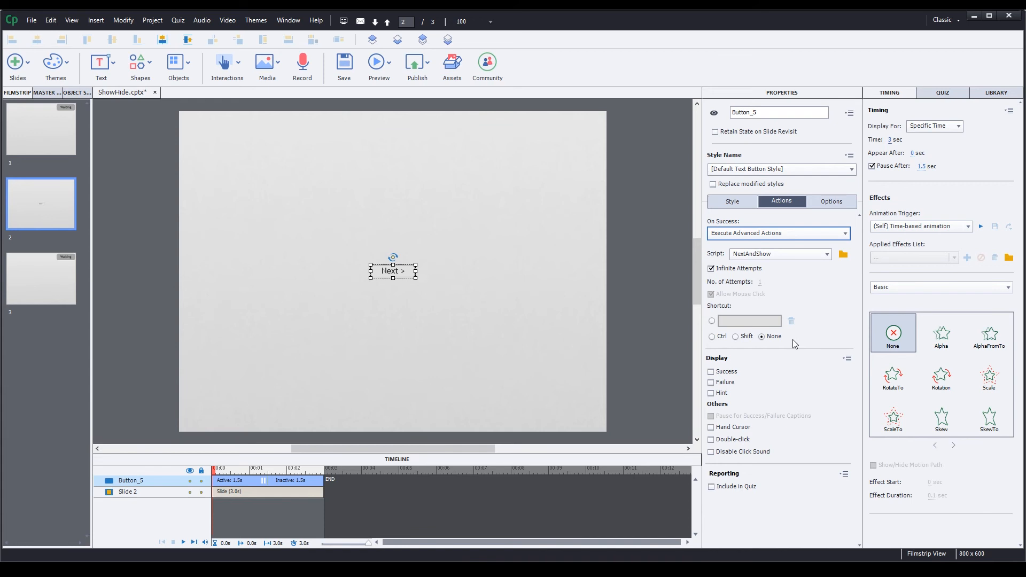
Step: Preview the project as HTML5 in the browser again and test whether Next > with NextAndShow brings up the Waiting button on slide 3
click(377, 64)
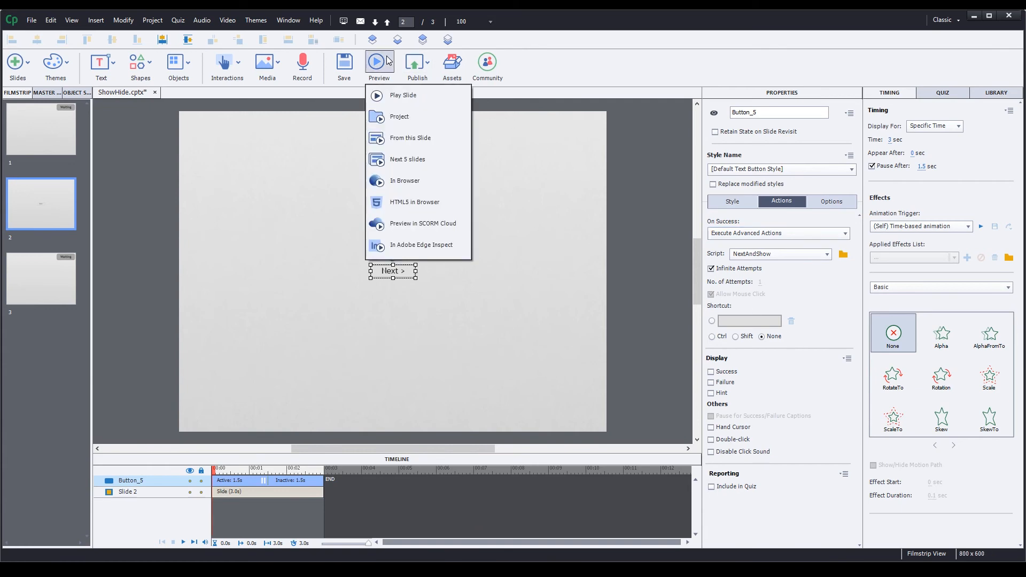
click(418, 203)
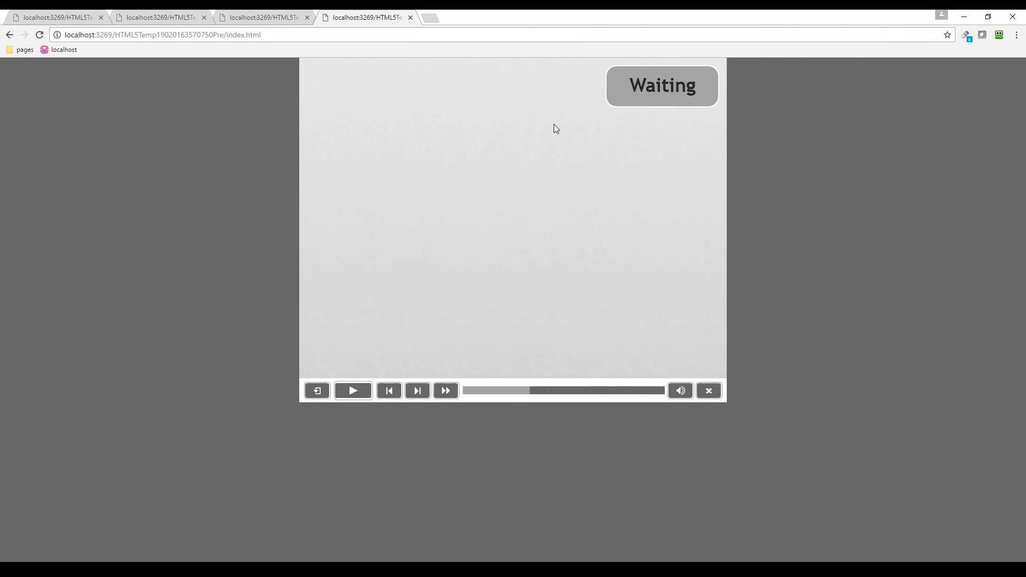
click(703, 86)
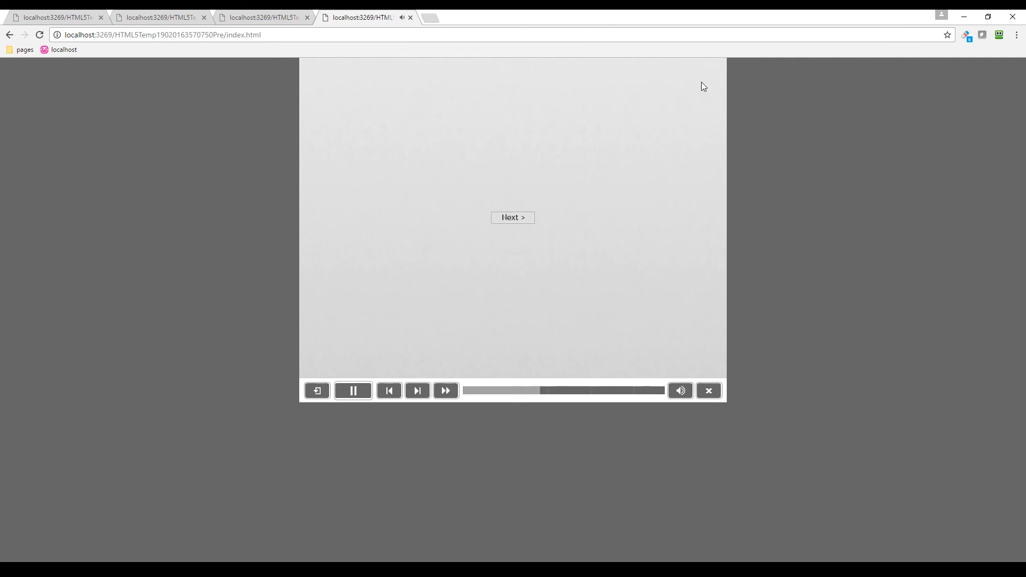
click(505, 224)
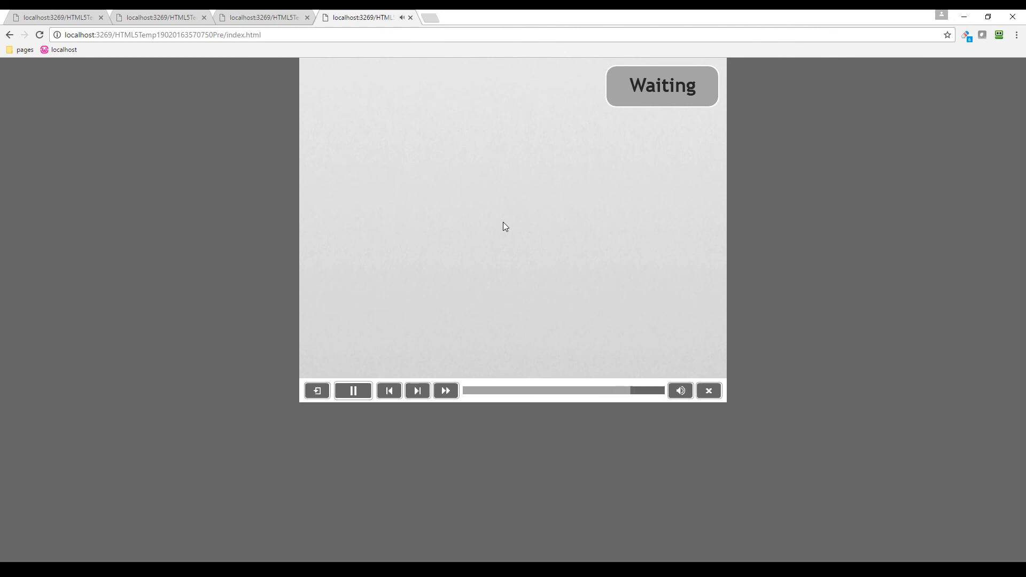